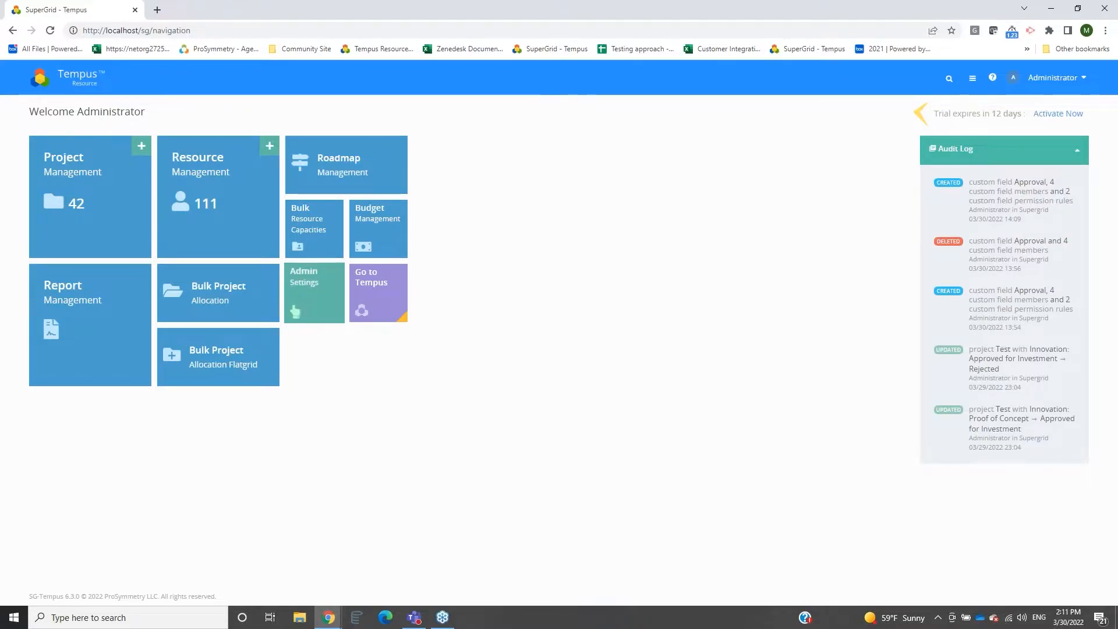
Step: Start a new project form from the workflow management area of the admin settings
{"action": "left_click", "coordinate": [309, 303]}
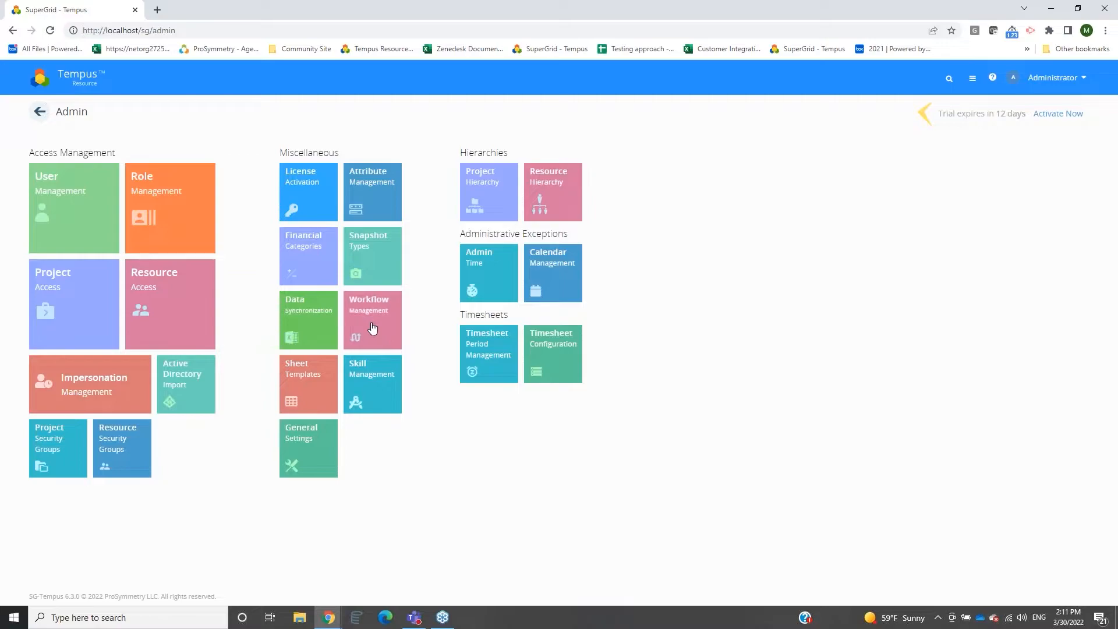
{"action": "left_click", "coordinate": [372, 323]}
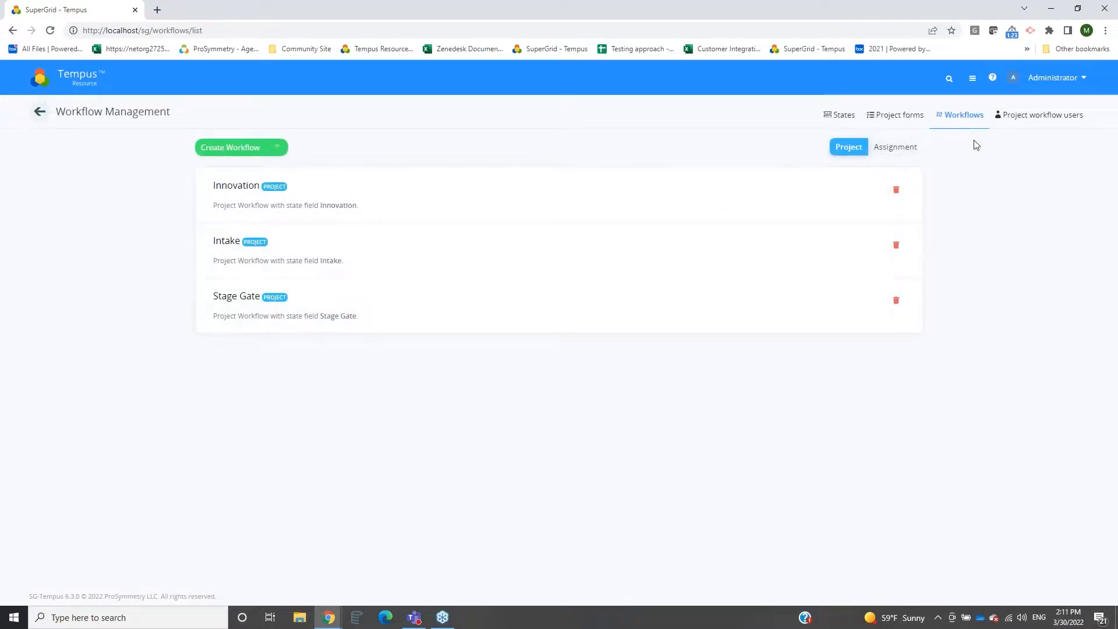
{"action": "left_click", "coordinate": [890, 120]}
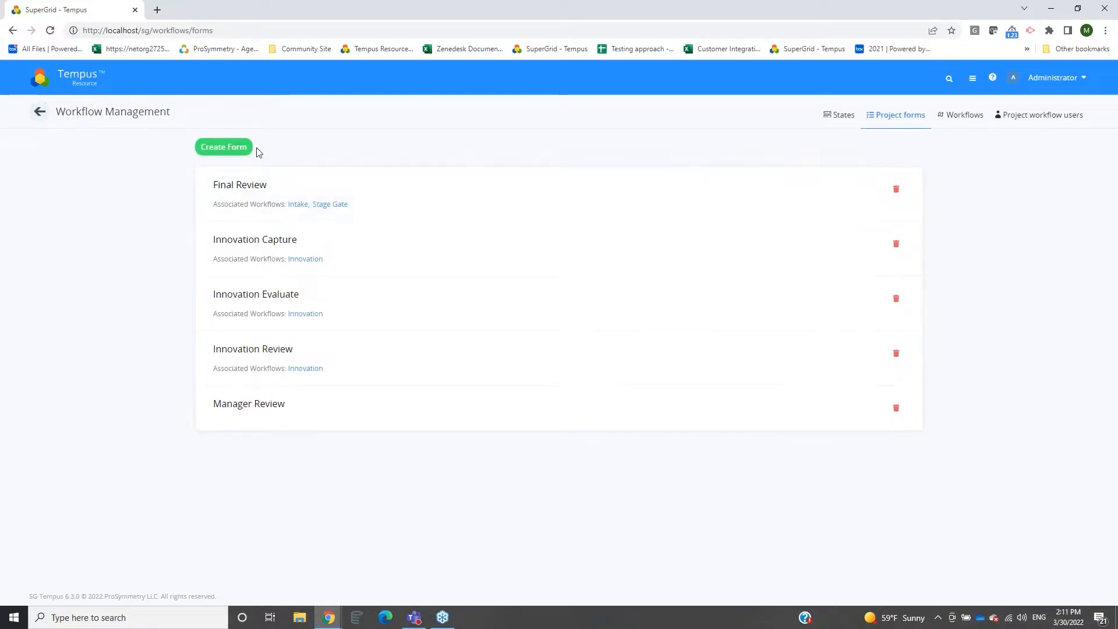
{"action": "left_click", "coordinate": [231, 148]}
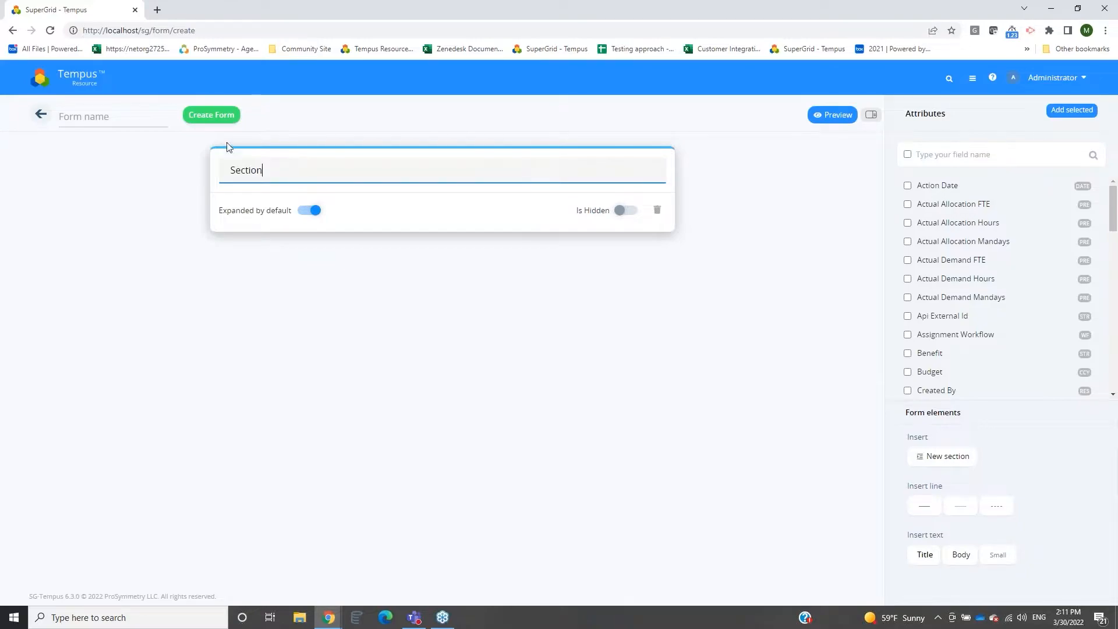
Step: Name the new form Initial Review
{"action": "left_click", "coordinate": [122, 112]}
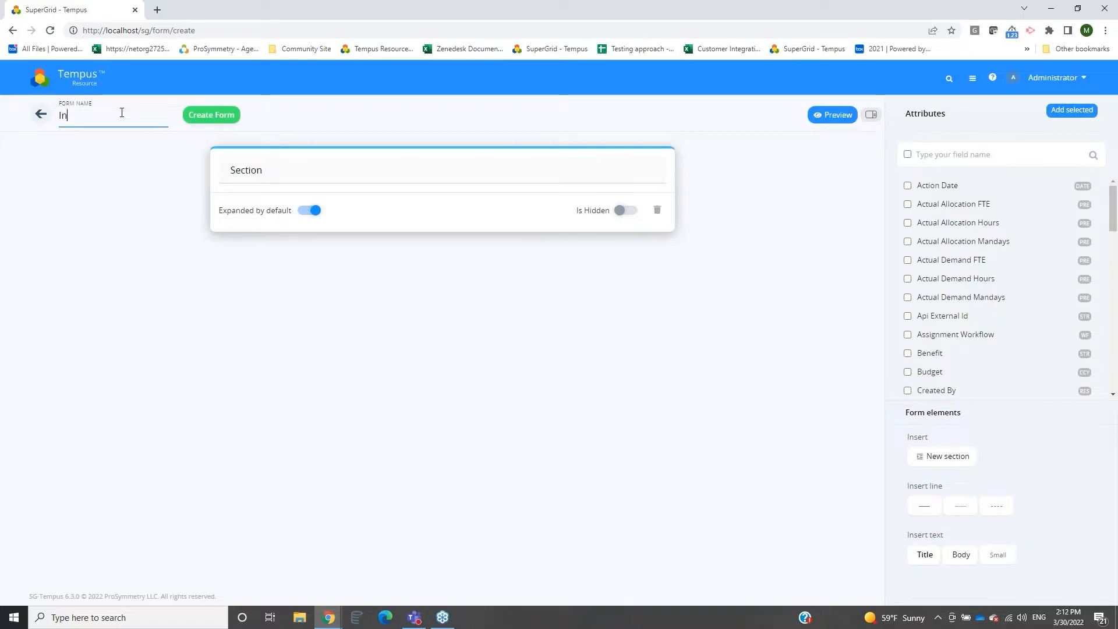
{"action": "type", "text": "Review"}
{"action": "left_click", "coordinate": [135, 168]}
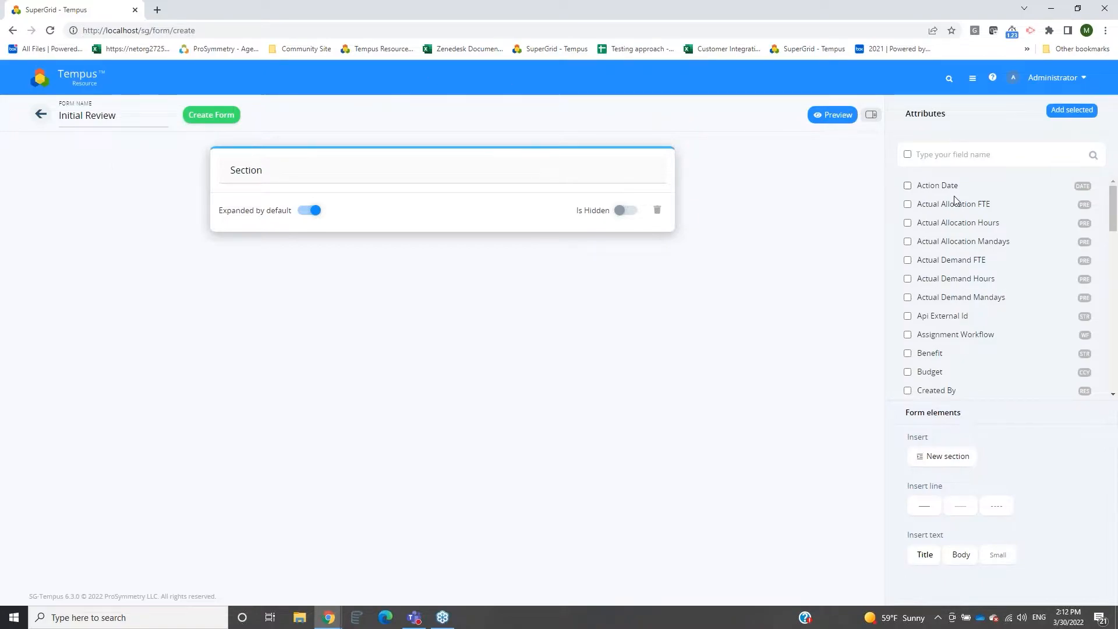
Step: Search the available attributes for "Projec" and select Project Manager for the form
{"action": "scroll", "coordinate": [958, 215], "scroll_direction": "down", "scroll_amount": 1}
{"action": "scroll", "coordinate": [958, 217], "scroll_direction": "down", "scroll_amount": 2}
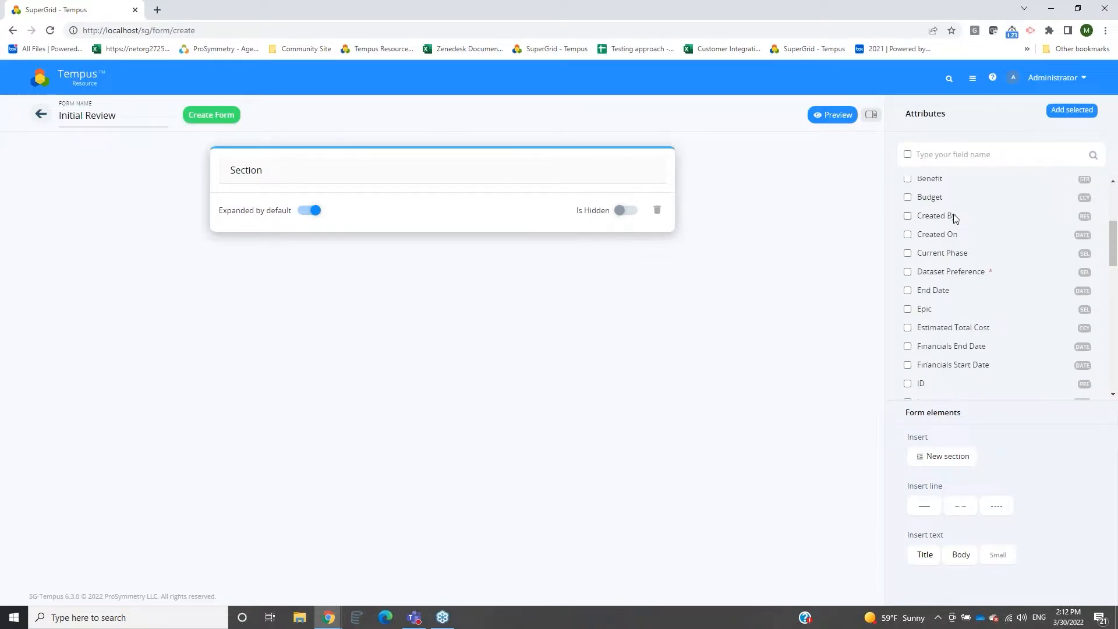
{"action": "scroll", "coordinate": [951, 216], "scroll_direction": "down", "scroll_amount": 3}
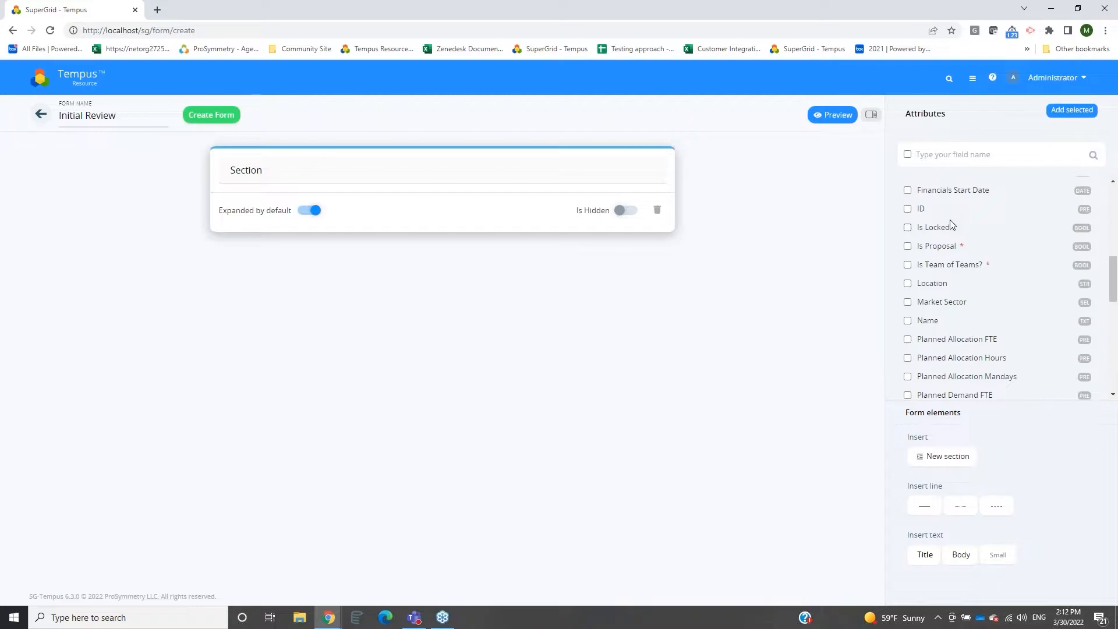
{"action": "scroll", "coordinate": [951, 224], "scroll_direction": "up", "scroll_amount": 5}
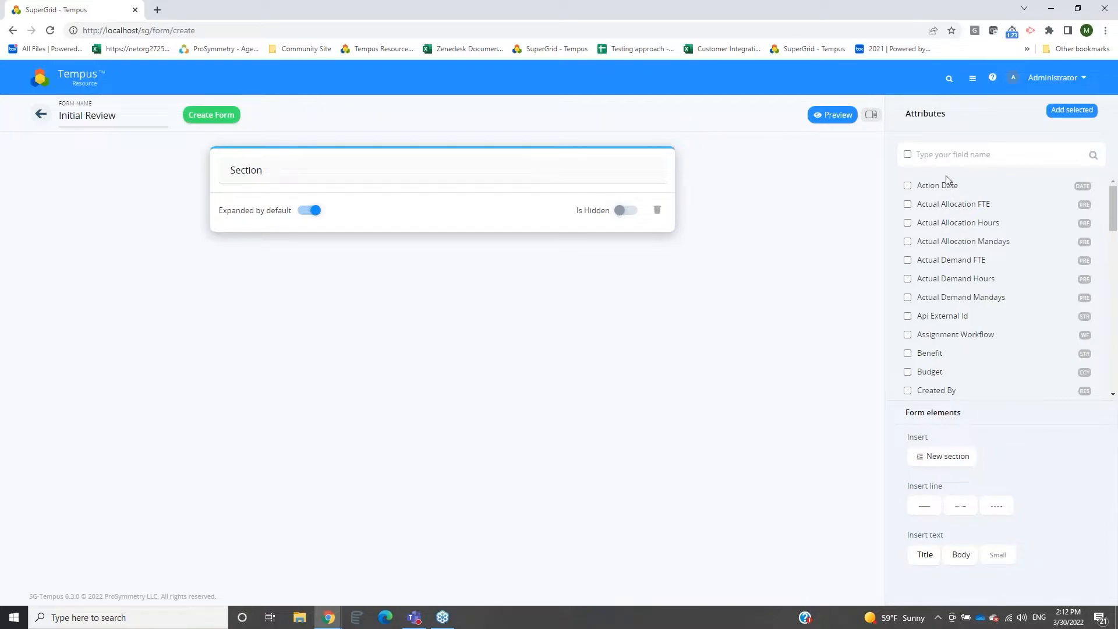
{"action": "scroll", "coordinate": [949, 215], "scroll_direction": "down", "scroll_amount": 4}
{"action": "scroll", "coordinate": [949, 215], "scroll_direction": "down", "scroll_amount": 3}
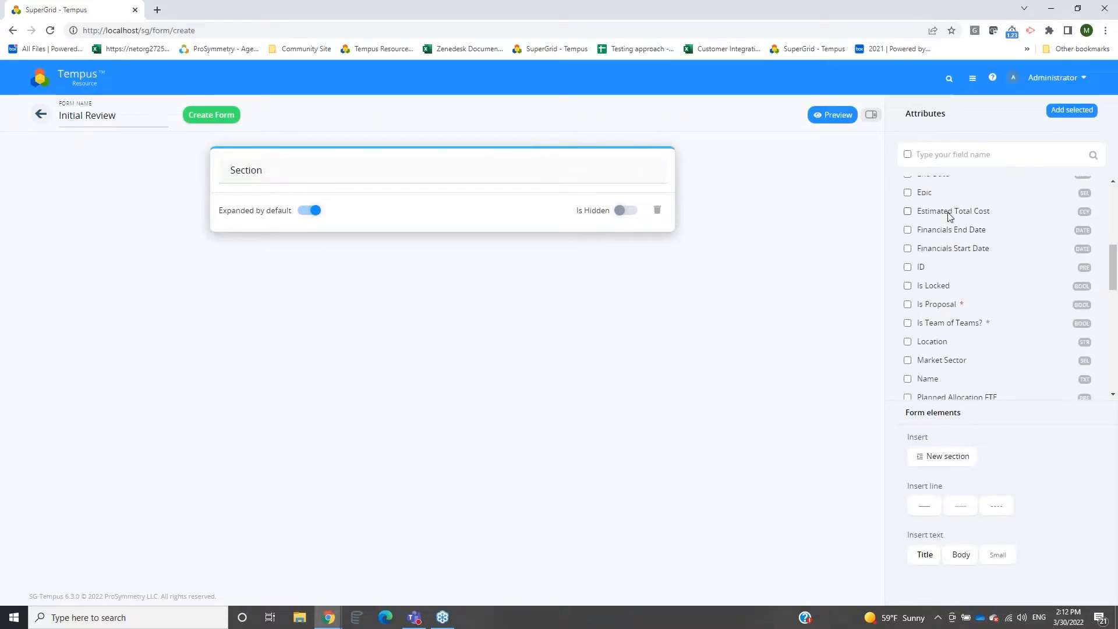
{"action": "left_click", "coordinate": [983, 157]}
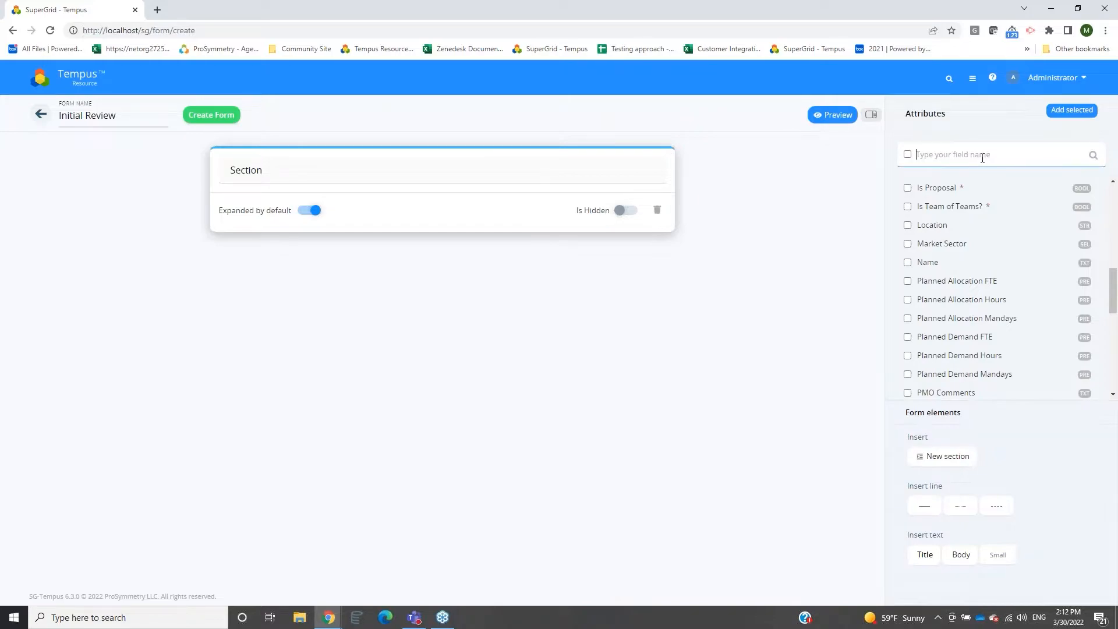
{"action": "type", "text": "Projec"}
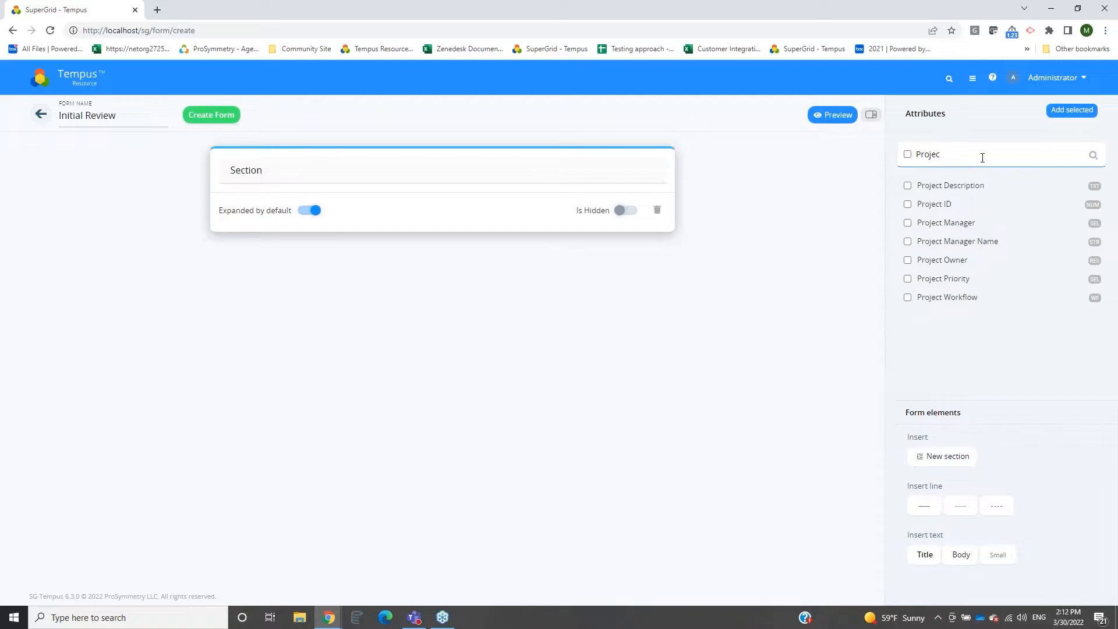
{"action": "left_click", "coordinate": [944, 223]}
Step: Search for and also select the Project Priority and Senior Leader attributes
{"action": "double_click", "coordinate": [915, 156]}
{"action": "key", "text": "BackSpace"}
{"action": "type", "text": "proj"}
{"action": "left_click", "coordinate": [939, 279]}
{"action": "double_click", "coordinate": [904, 156]}
{"action": "type", "text": "sen"}
{"action": "left_click", "coordinate": [932, 187]}
Step: Find and select the Location and Budget attributes, and add all selected attributes to the form's section
{"action": "double_click", "coordinate": [923, 155]}
{"action": "key", "text": "BackSpace"}
{"action": "type", "text": "loc"}
{"action": "left_click", "coordinate": [934, 262]}
{"action": "double_click", "coordinate": [923, 155]}
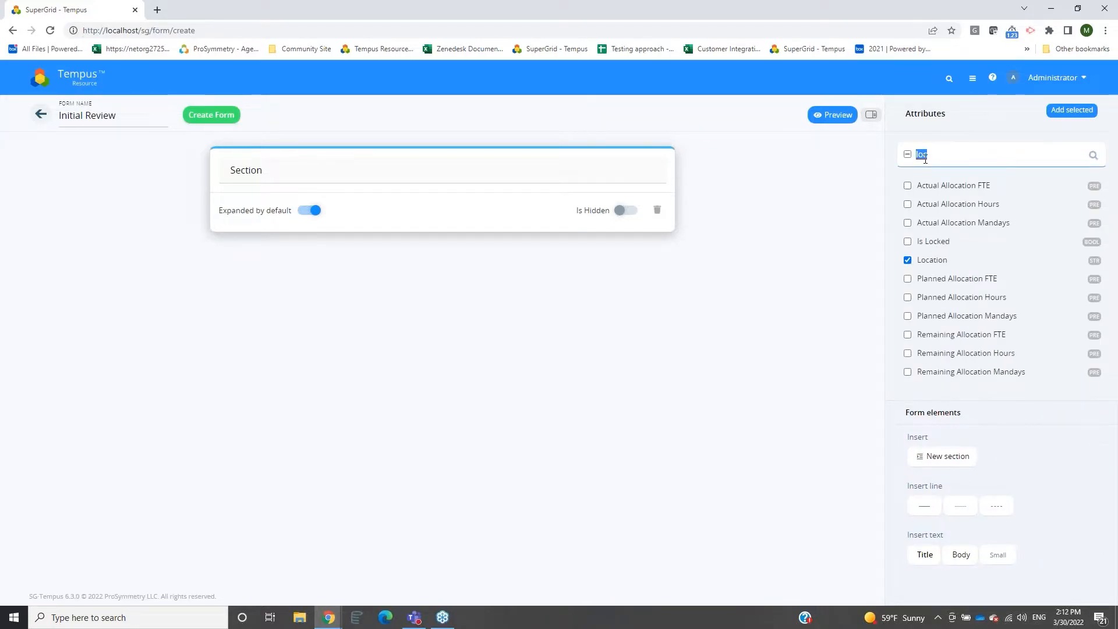
{"action": "type", "text": "bud"}
{"action": "left_click", "coordinate": [932, 187]}
{"action": "double_click", "coordinate": [1032, 146]}
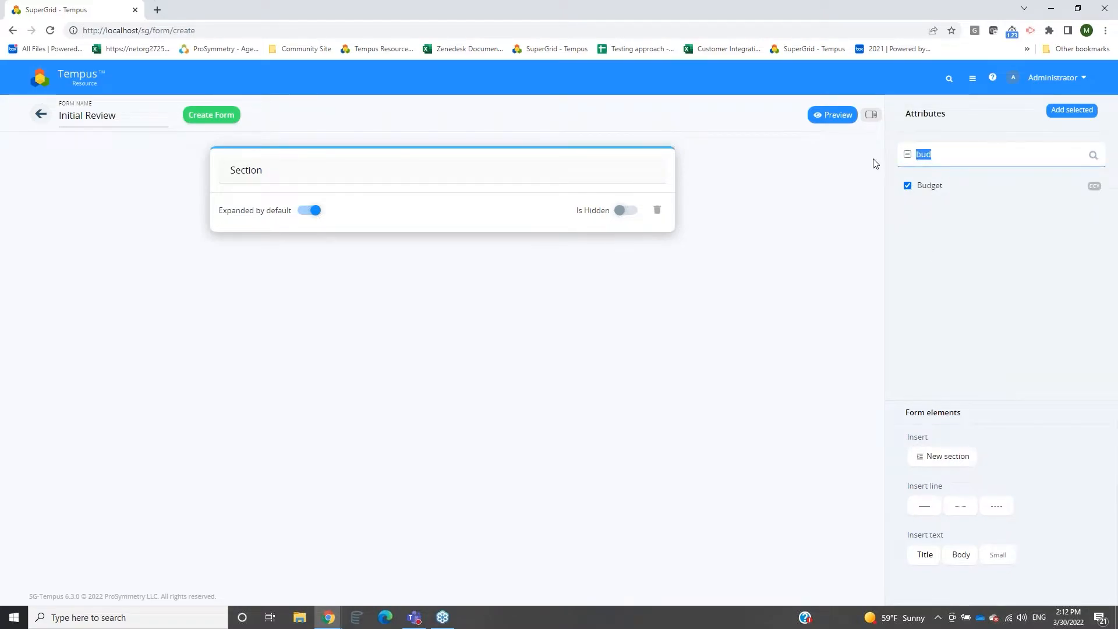
{"action": "key", "text": "BackSpace"}
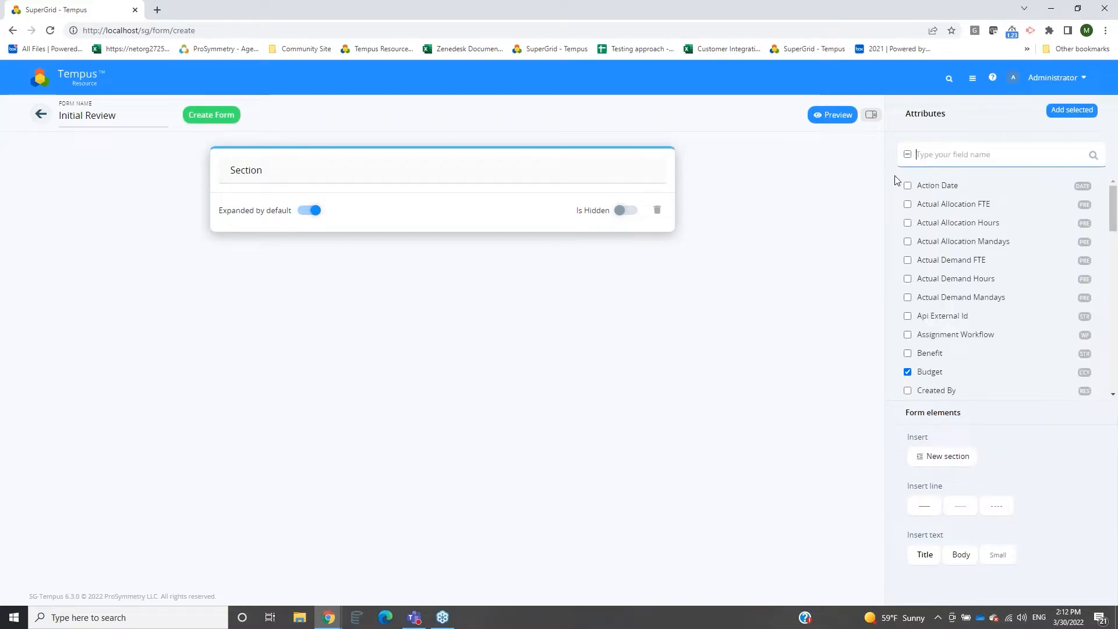
{"action": "left_click", "coordinate": [1058, 116]}
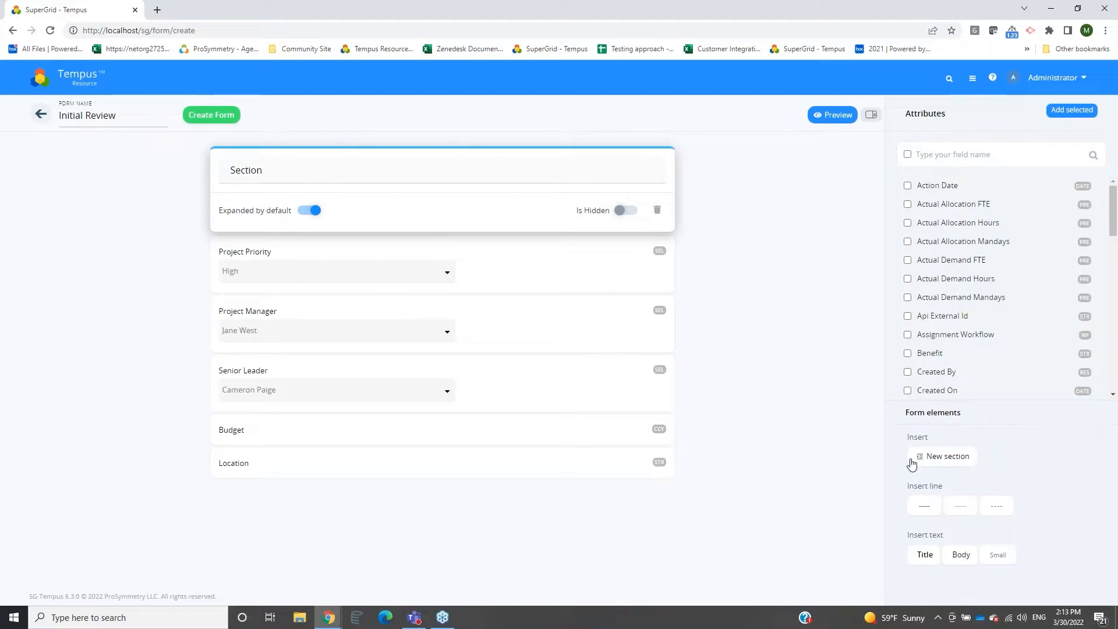
Step: Insert a second section and a Title text element below the Location field
{"action": "left_click", "coordinate": [947, 458]}
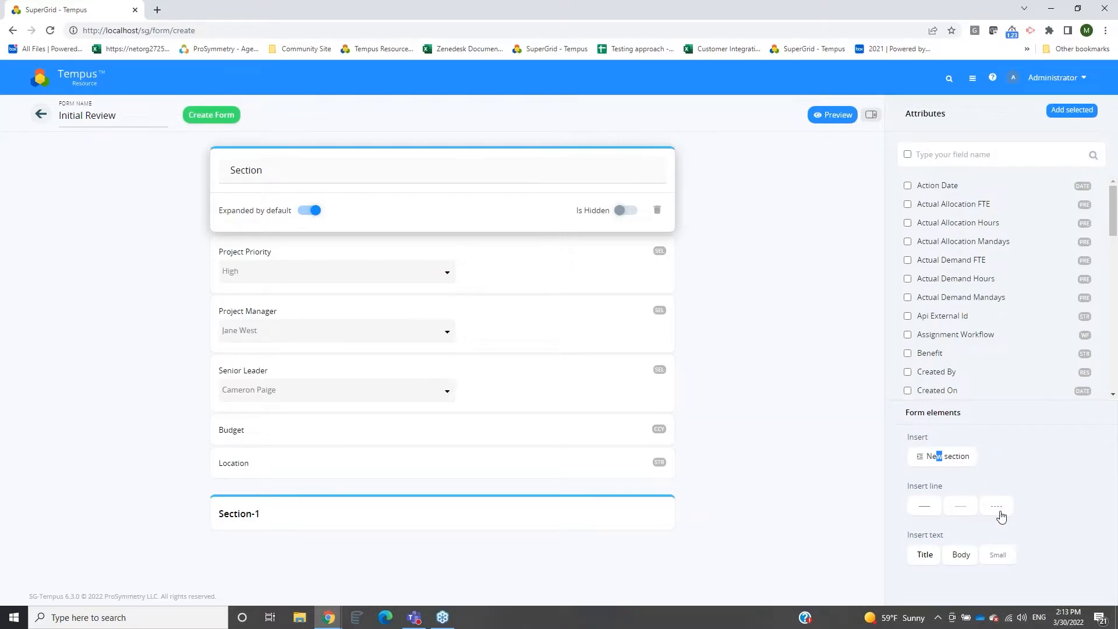
{"action": "left_click", "coordinate": [930, 558]}
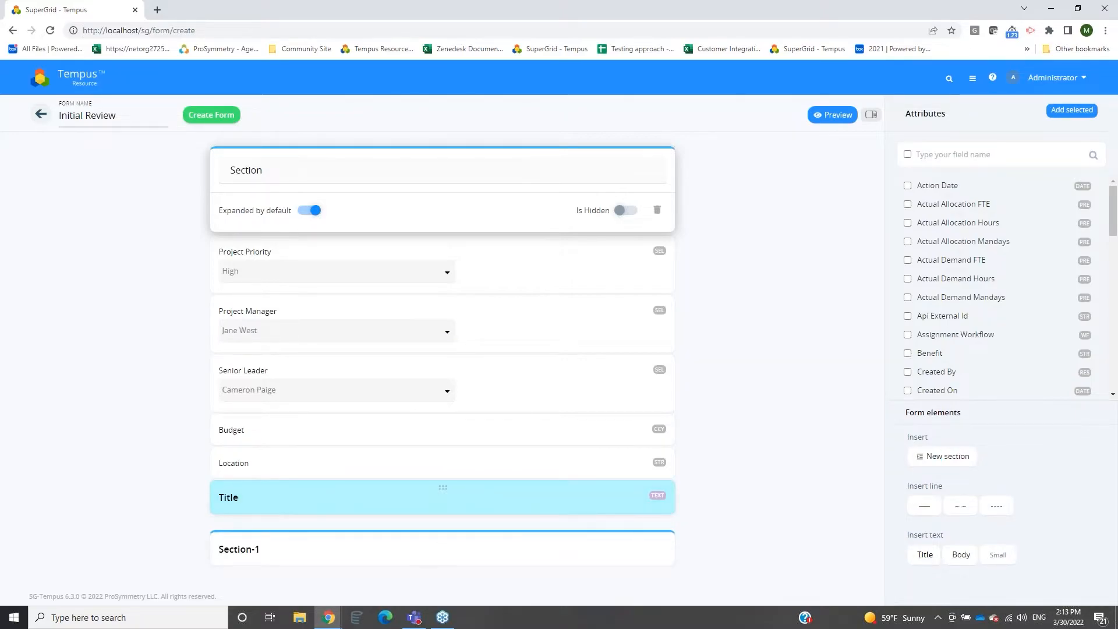
{"action": "left_click", "coordinate": [394, 492]}
{"action": "double_click", "coordinate": [395, 463]}
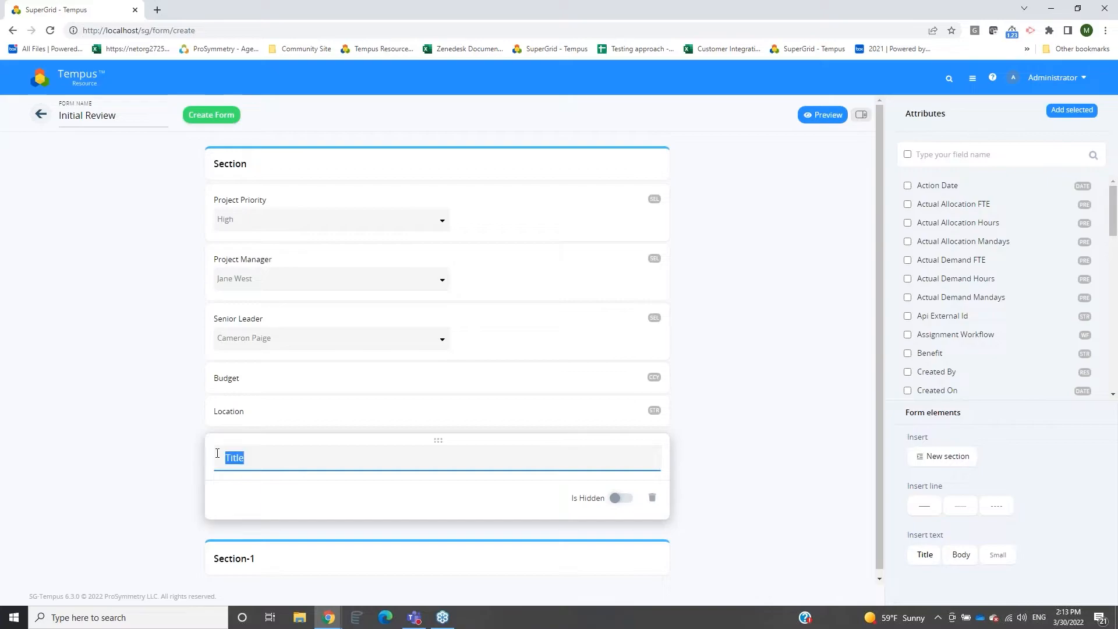
{"action": "left_click", "coordinate": [725, 460]}
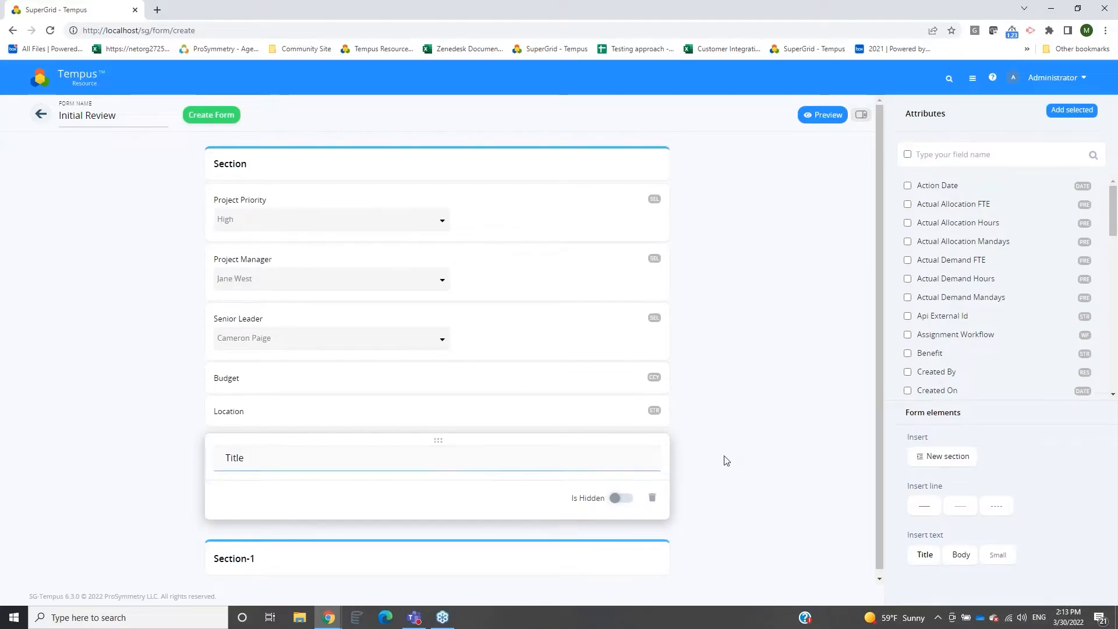
Step: Delete the inserted Title text element and the extra empty section from the form
{"action": "left_click", "coordinate": [652, 498]}
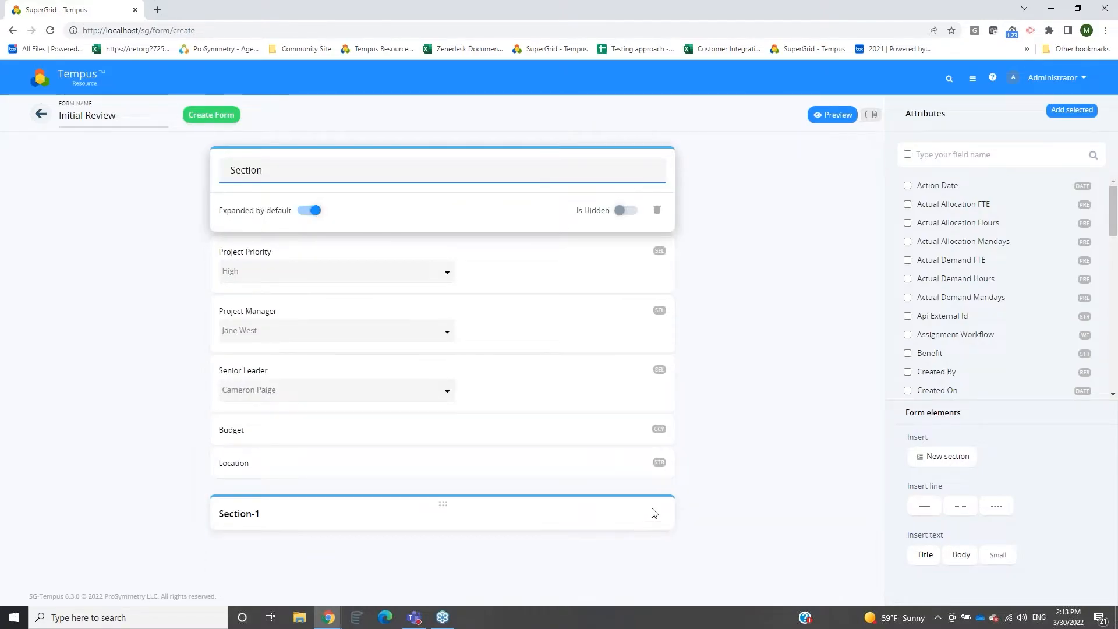
{"action": "left_click", "coordinate": [633, 516]}
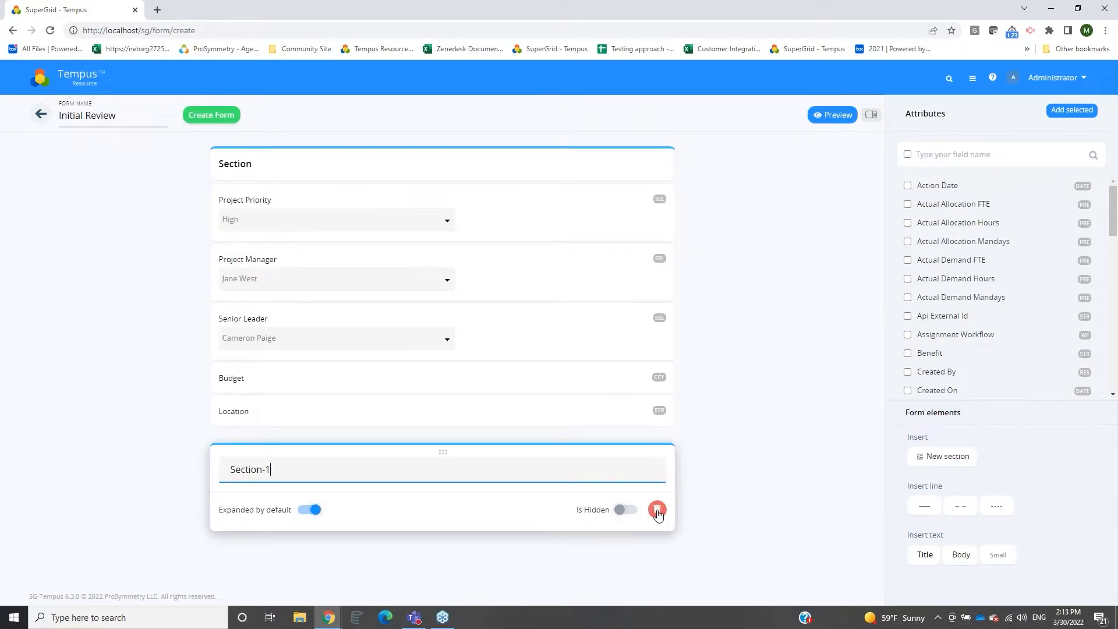
{"action": "left_click", "coordinate": [657, 511]}
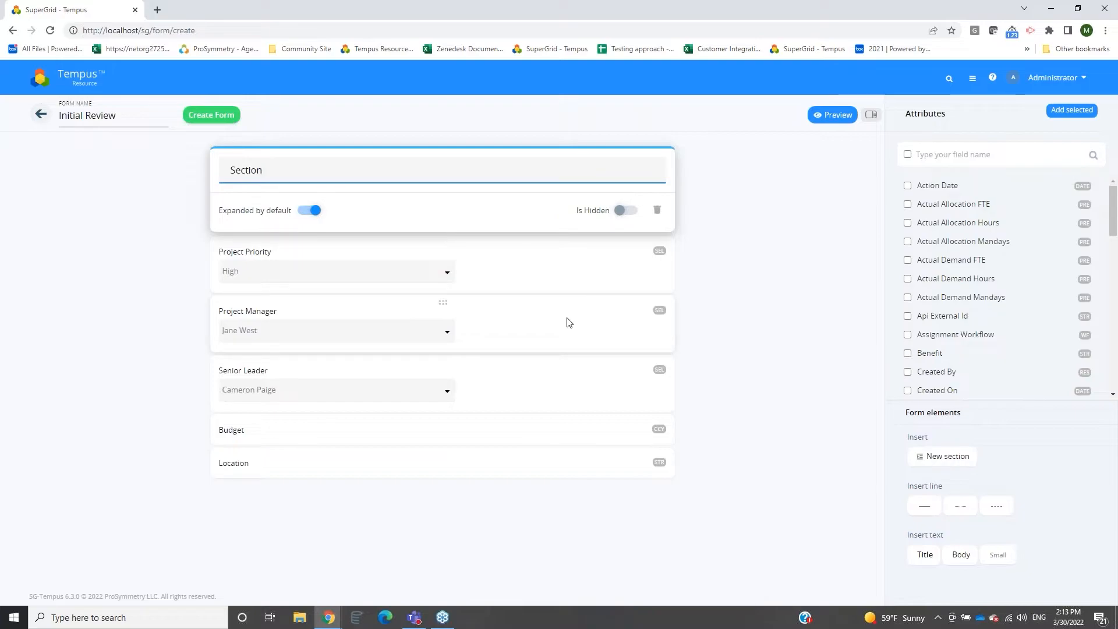
Step: Rename the form's section to Core Project Information
{"action": "key", "text": "BackSpace"}
{"action": "key", "text": "BackSpace"}
{"action": "key", "text": "BackSpace"}
{"action": "key", "text": "BackSpace"}
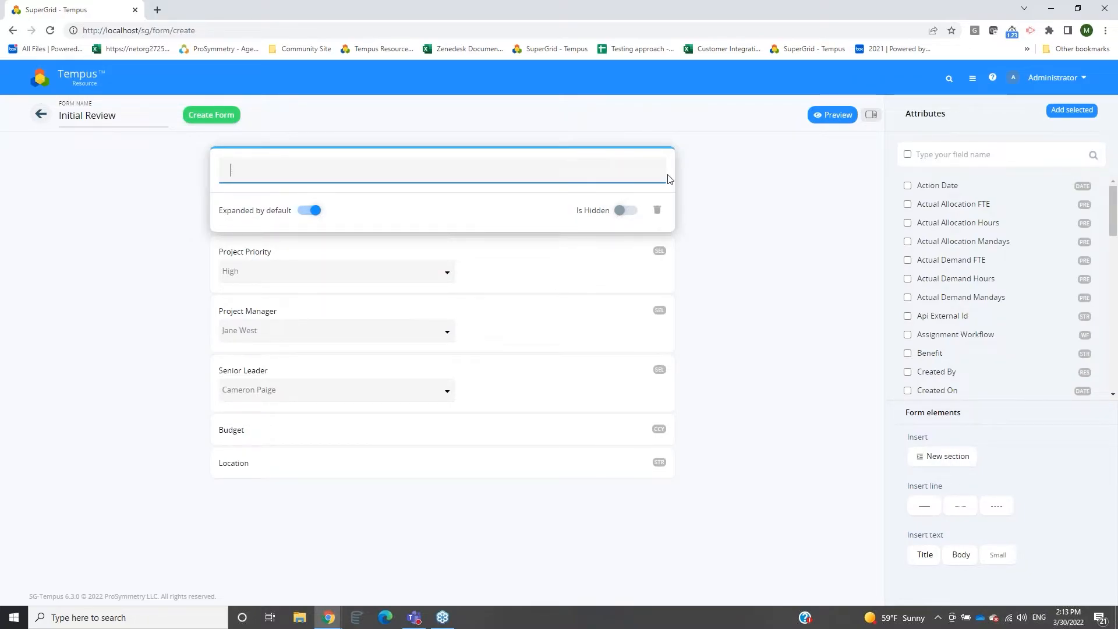
{"action": "type", "text": "Core Project Information"}
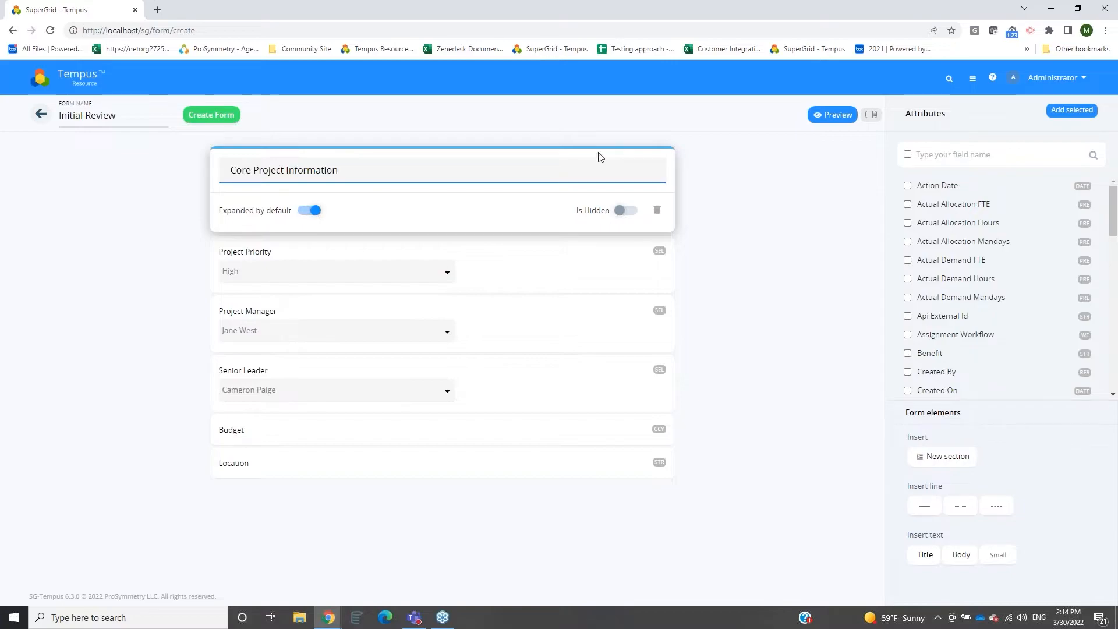
{"action": "left_click", "coordinate": [491, 225]}
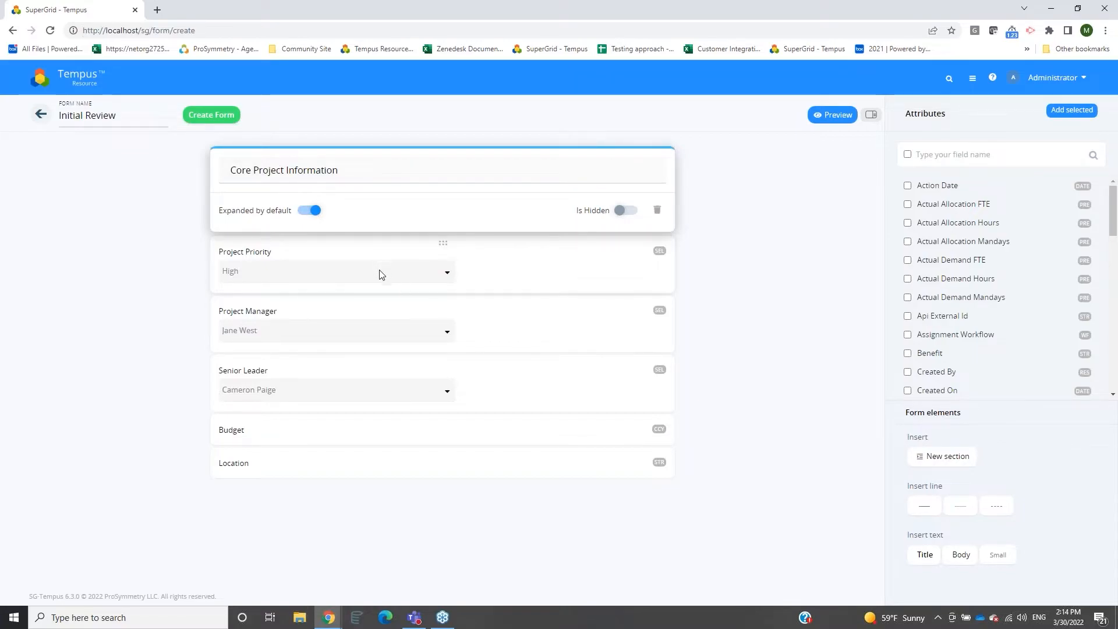
Step: Reorder the fields so Project Manager sits above Project Priority and Budget sits below Location
{"action": "left_click", "coordinate": [478, 318]}
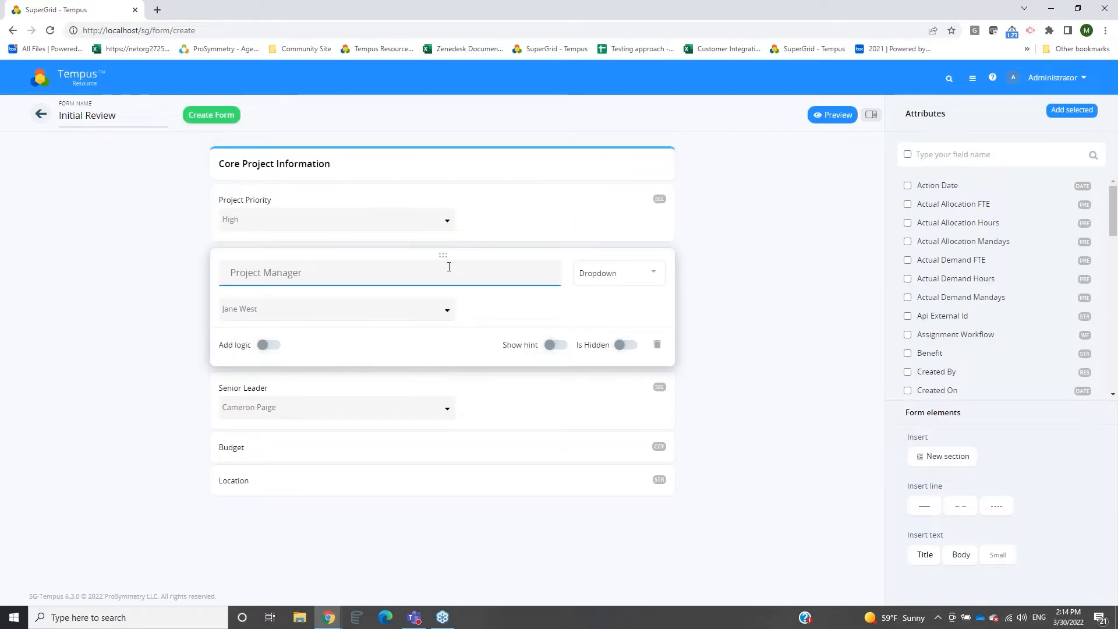
{"action": "left_click_drag", "start_coordinate": [443, 255], "coordinate": [444, 182]}
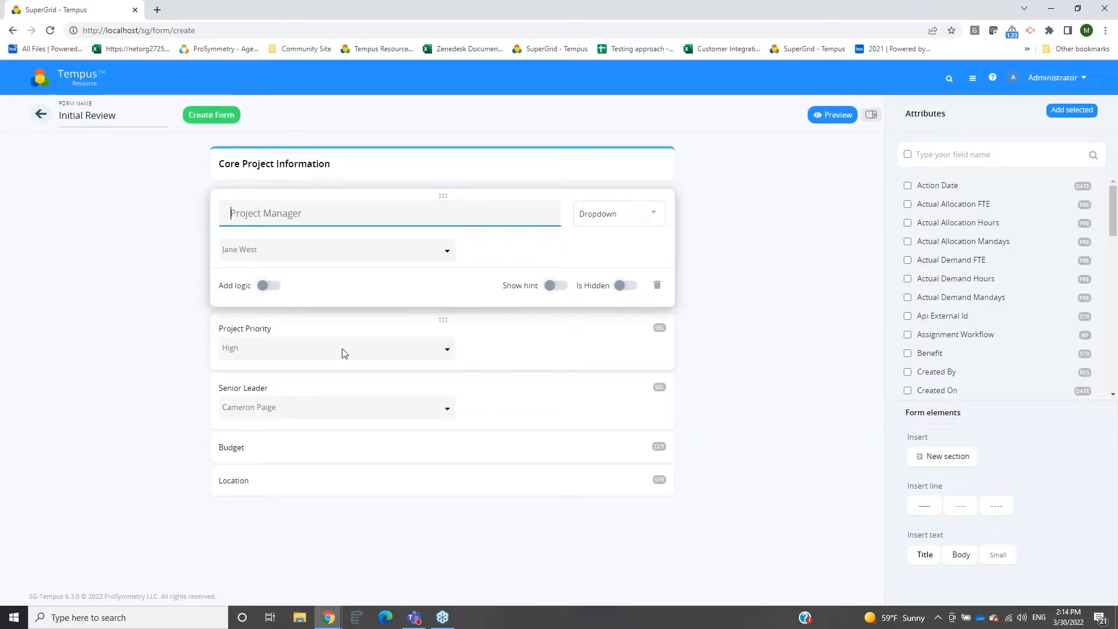
{"action": "left_click_drag", "start_coordinate": [443, 438], "coordinate": [440, 480]}
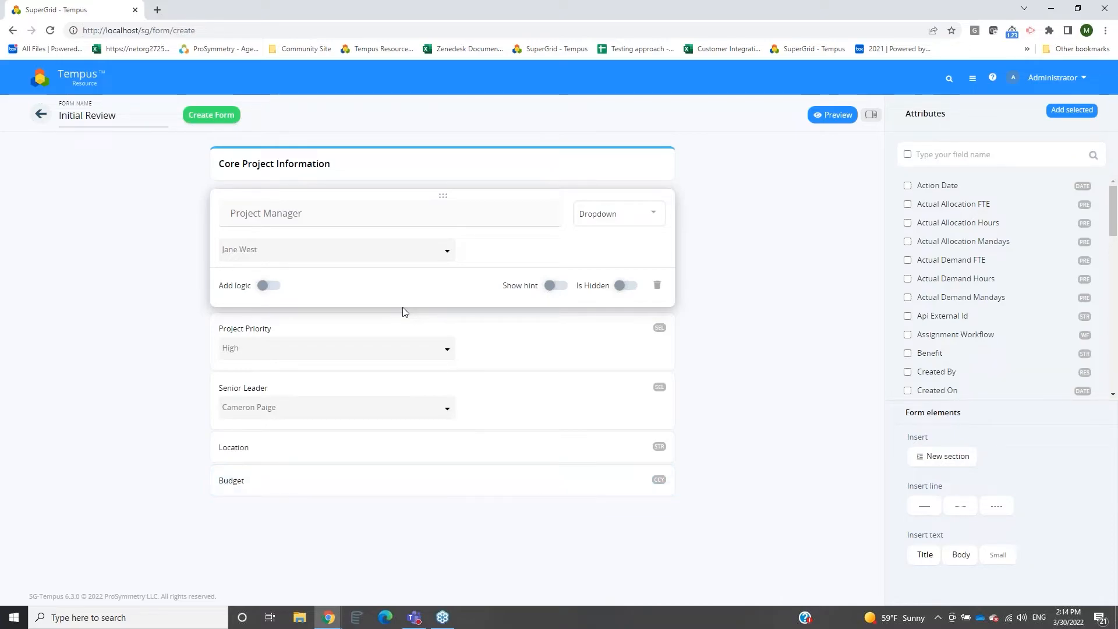
Step: Give the Budget field the form label Estimated Budget
{"action": "left_click", "coordinate": [263, 216]}
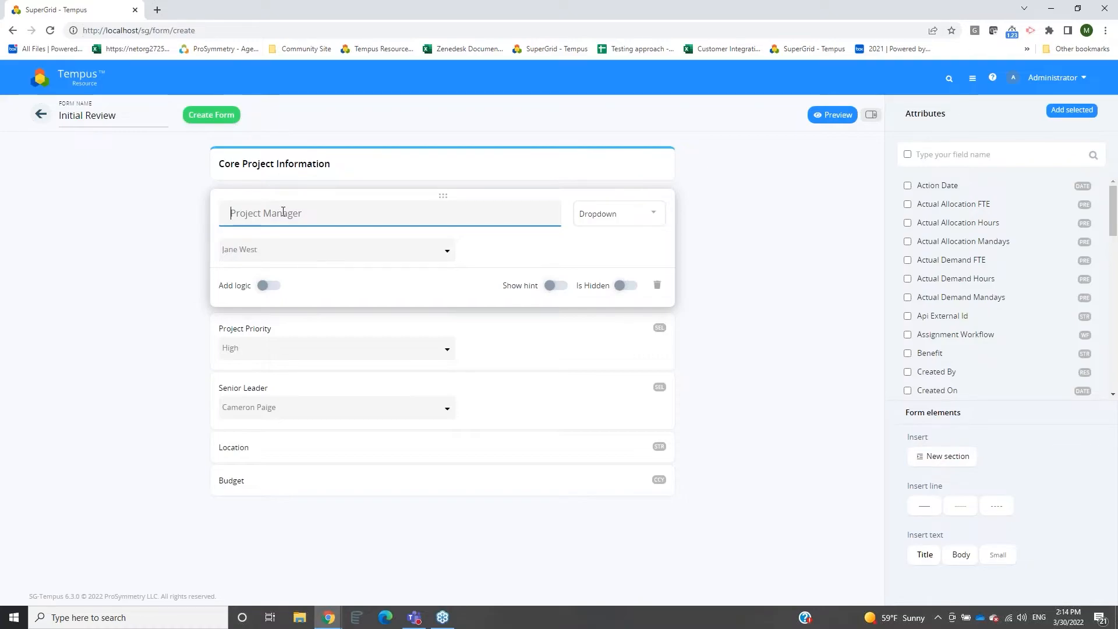
{"action": "left_click", "coordinate": [292, 491]}
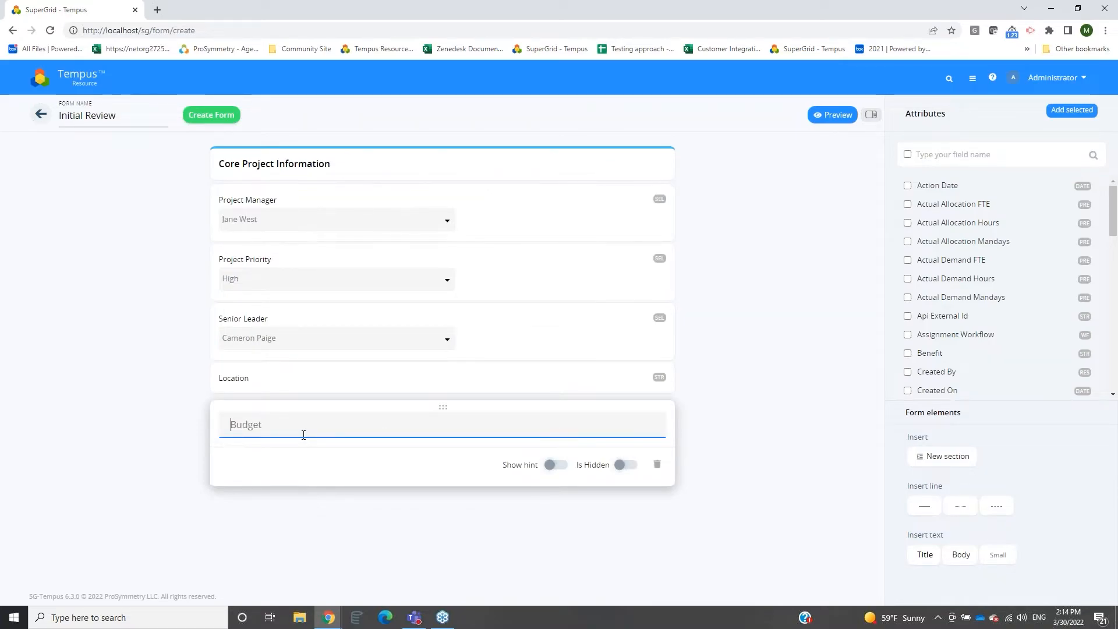
{"action": "type", "text": "Estimated"}
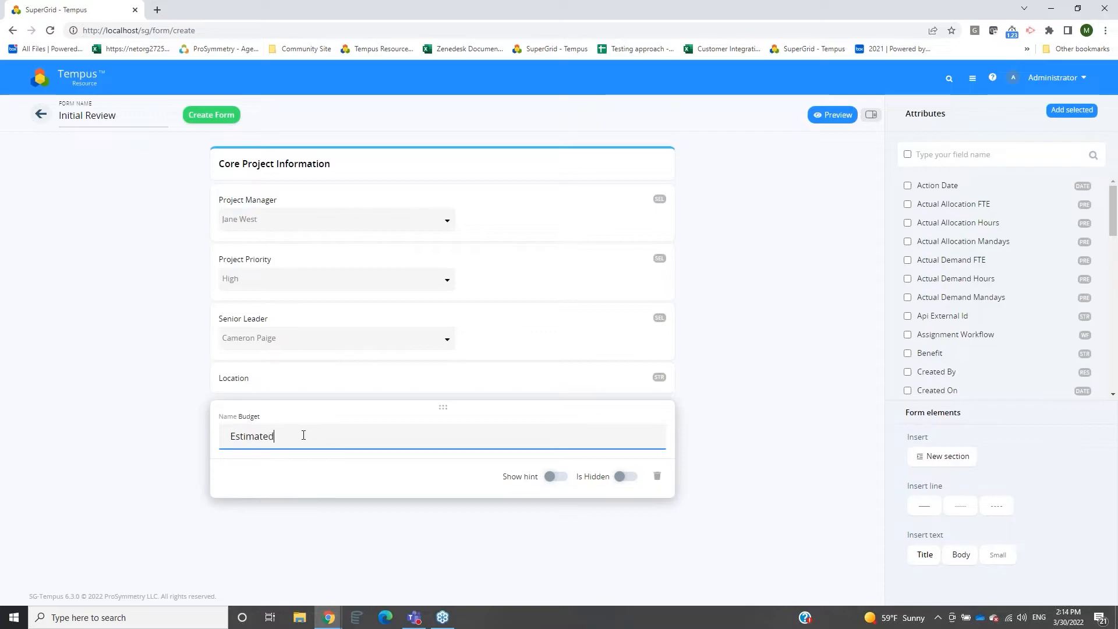
{"action": "type", "text": " Budget"}
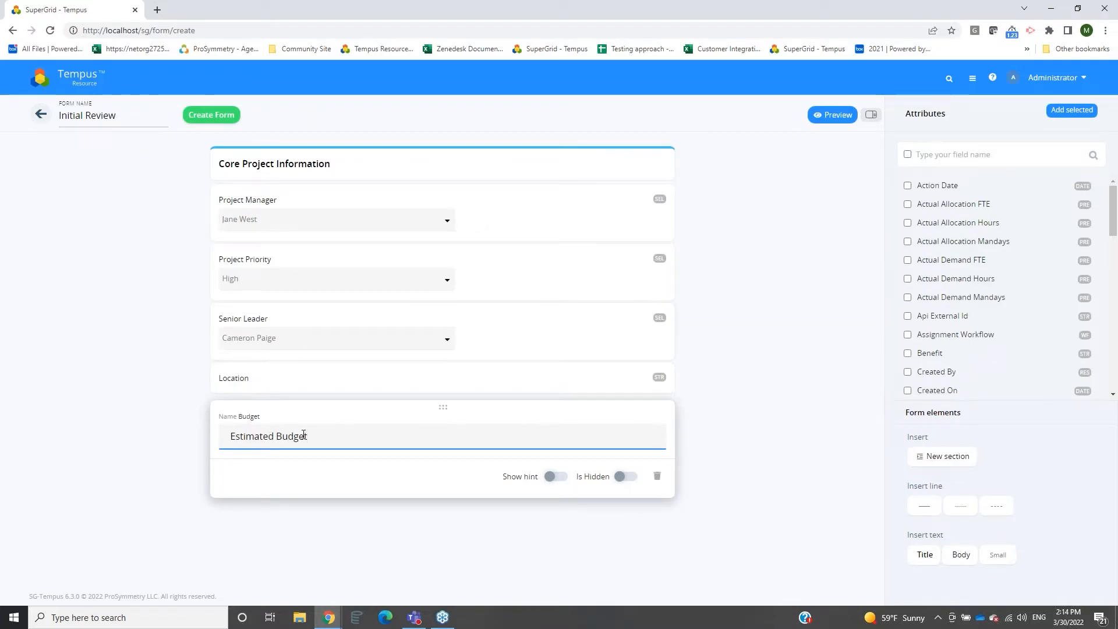
{"action": "left_click", "coordinate": [743, 301]}
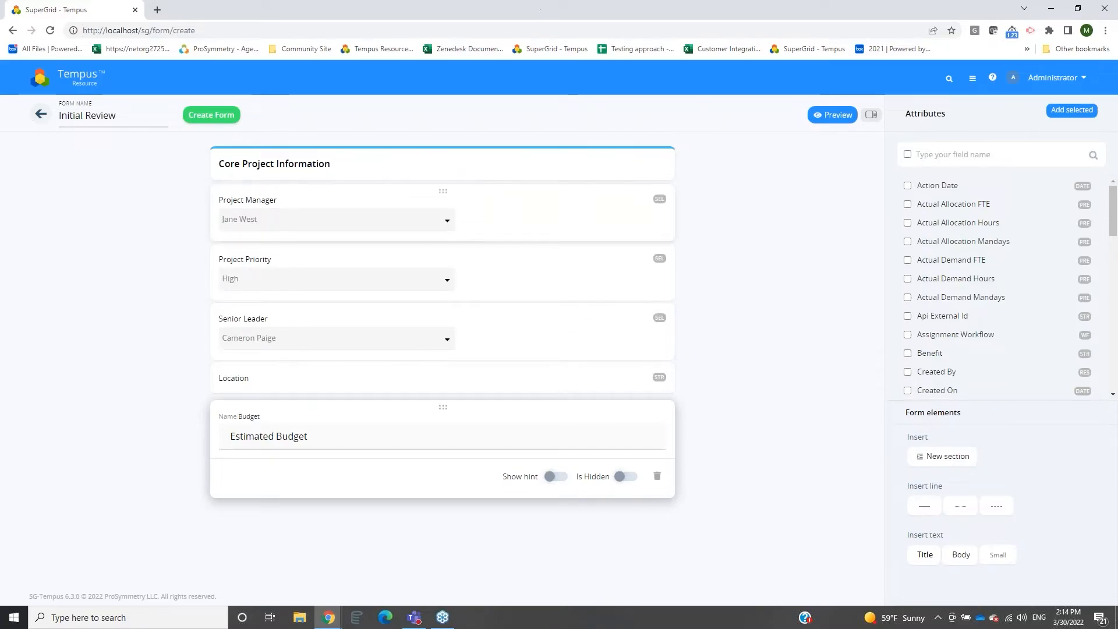
Step: Change the Project Priority field's display style to Radio Line
{"action": "left_click", "coordinate": [511, 272]}
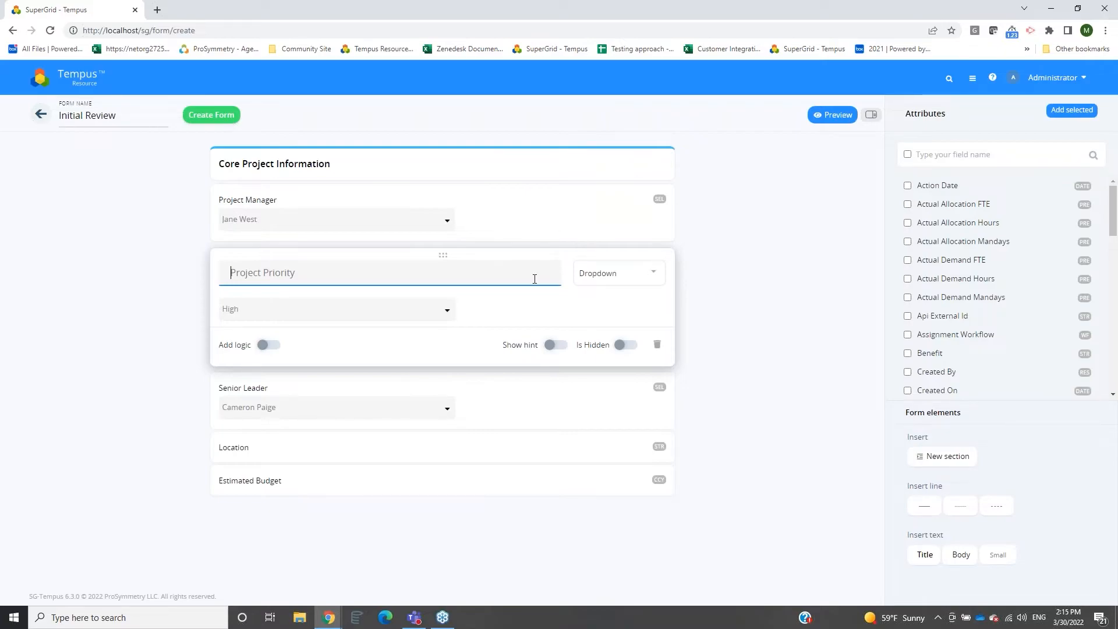
{"action": "left_click", "coordinate": [612, 279]}
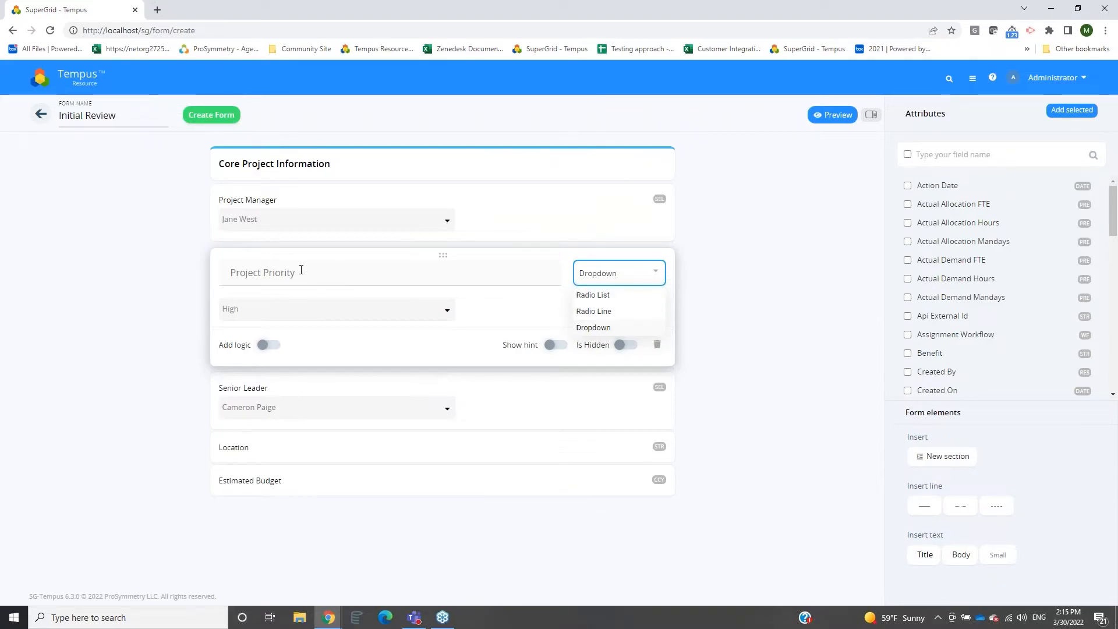
{"action": "left_click", "coordinate": [604, 312]}
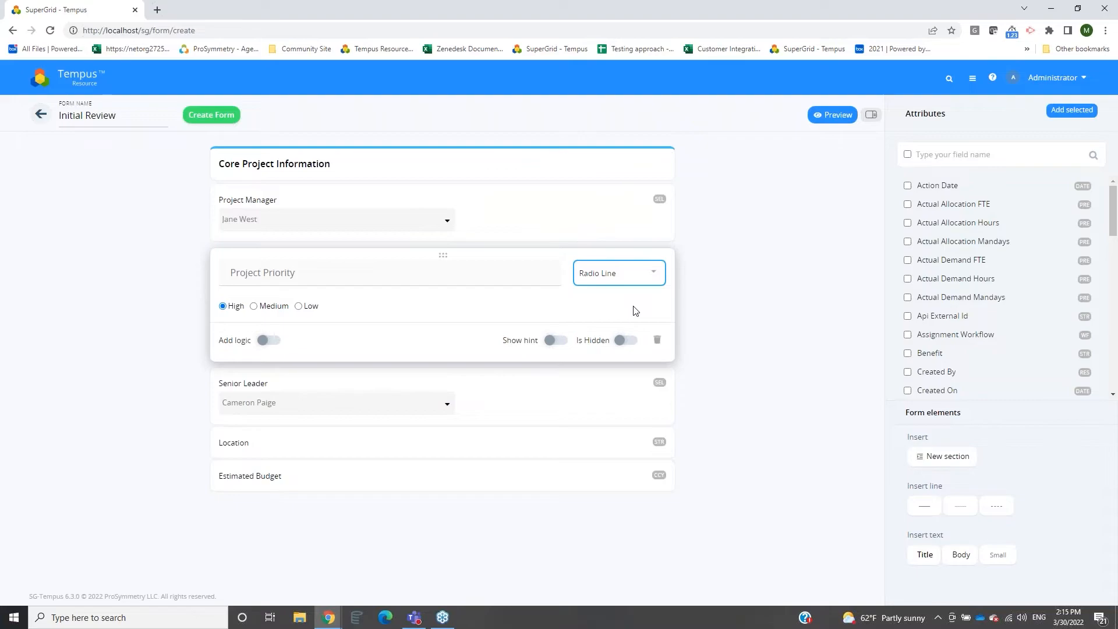
Step: Enable a hint on the Project Priority field reading "This is the expected priority of the project"
{"action": "left_click", "coordinate": [553, 341]}
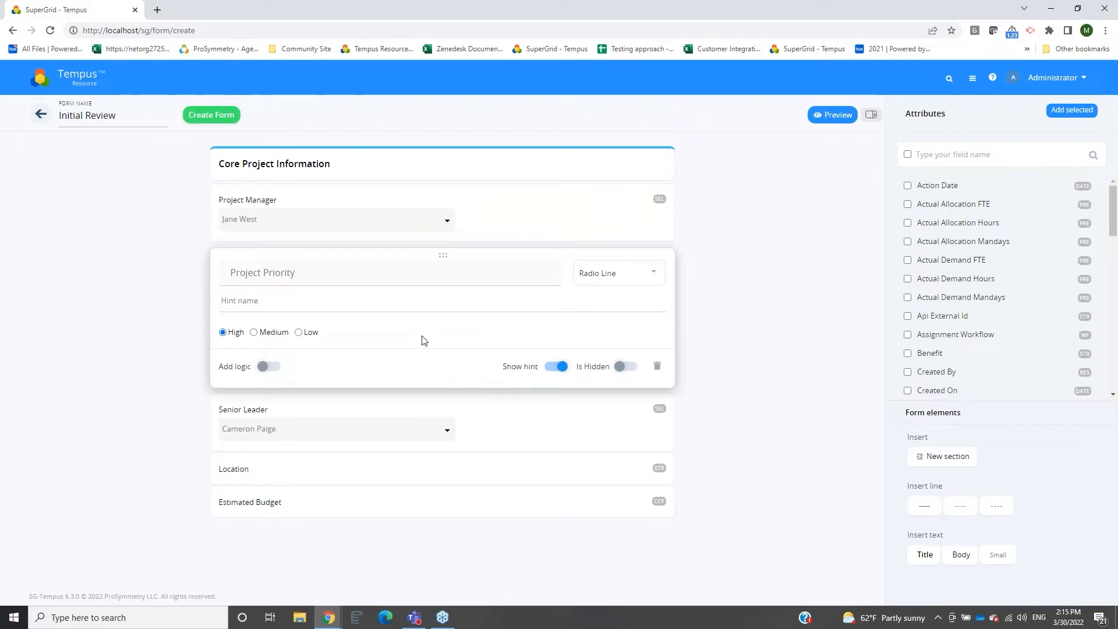
{"action": "left_click", "coordinate": [371, 299]}
{"action": "type", "text": "This is the prio"}
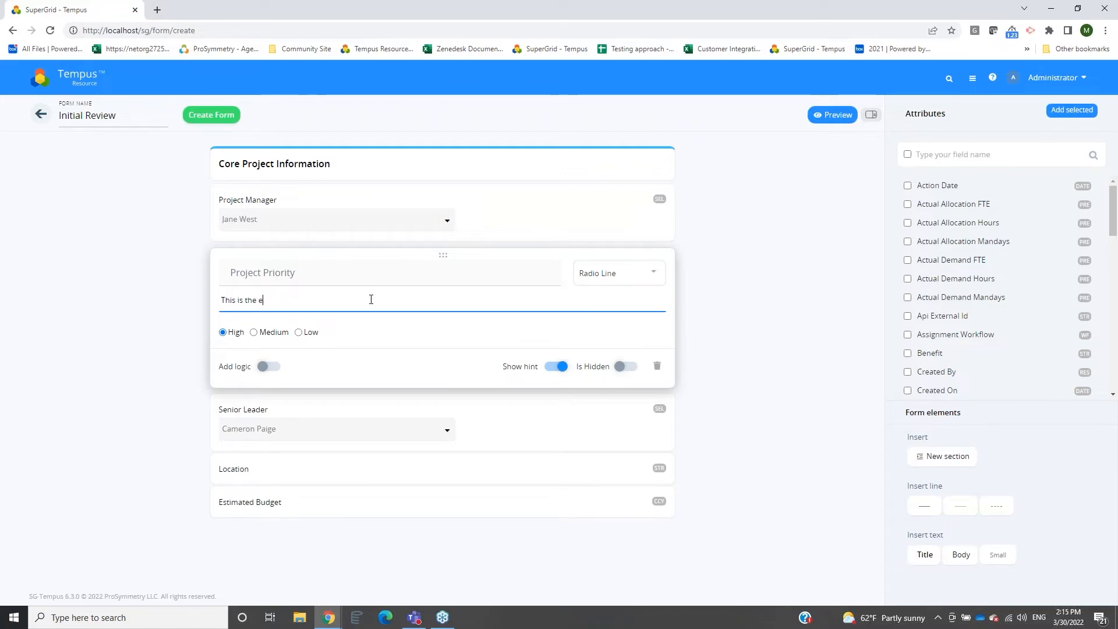
{"action": "type", "text": "cted priority of the project"}
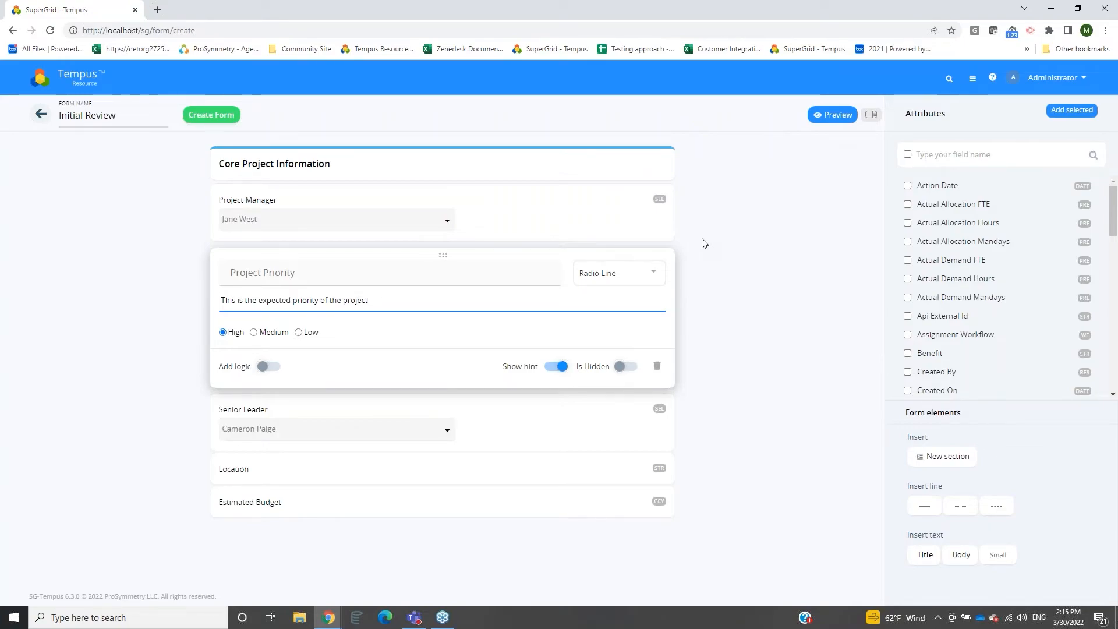
Step: Hide the Senior Leader field and add logic to Project Priority that shows it only when High is selected
{"action": "left_click", "coordinate": [473, 416]}
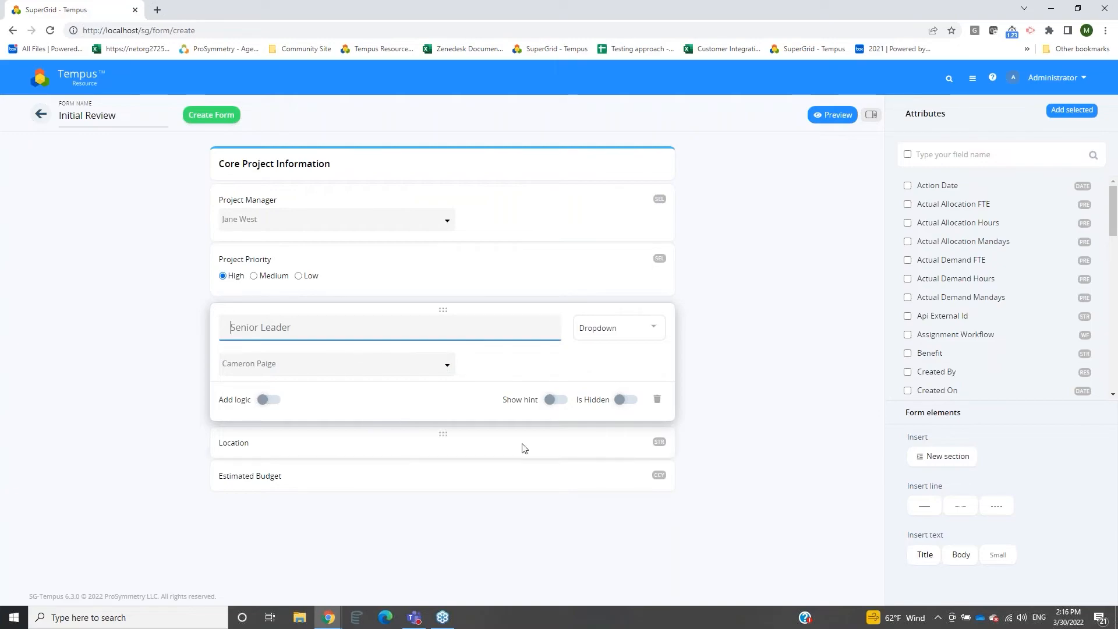
{"action": "left_click", "coordinate": [624, 401]}
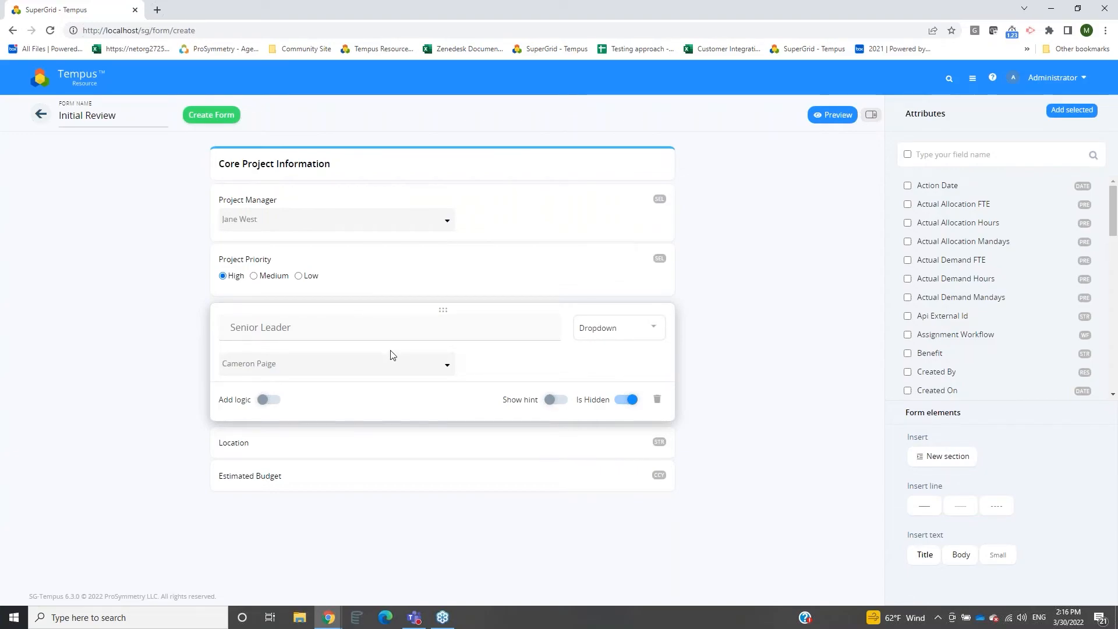
{"action": "left_click", "coordinate": [458, 266]}
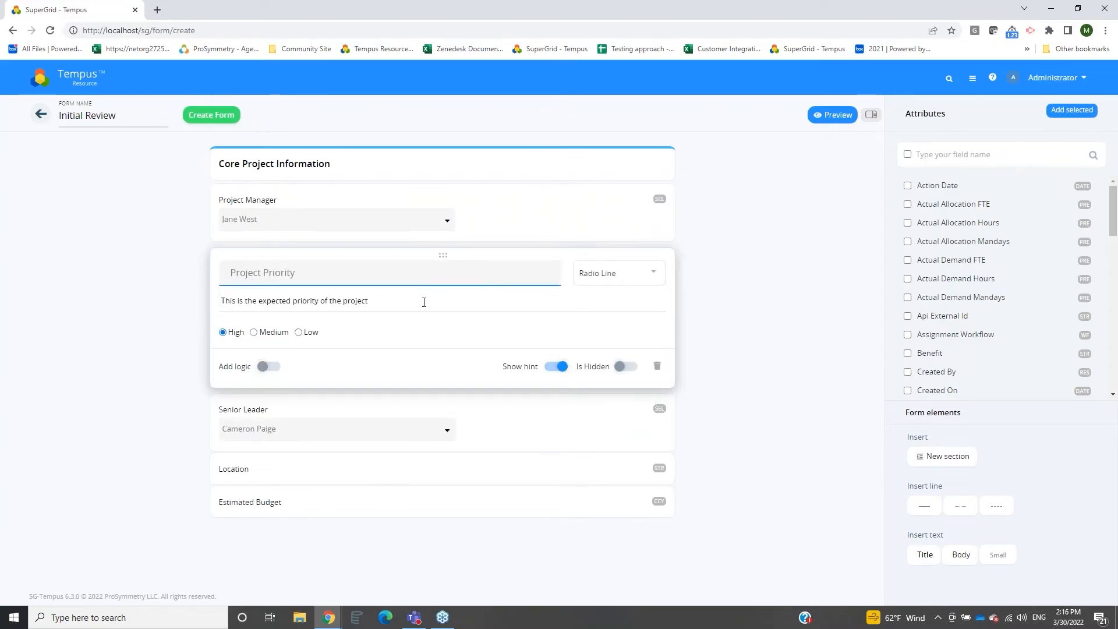
{"action": "left_click", "coordinate": [265, 367]}
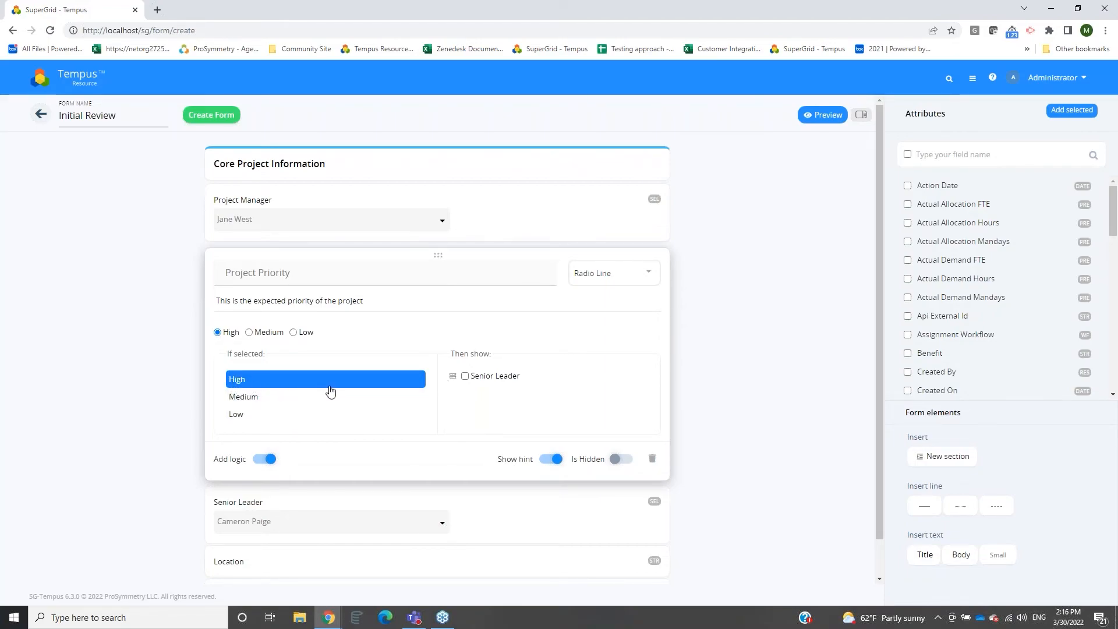
{"action": "left_click", "coordinate": [467, 377]}
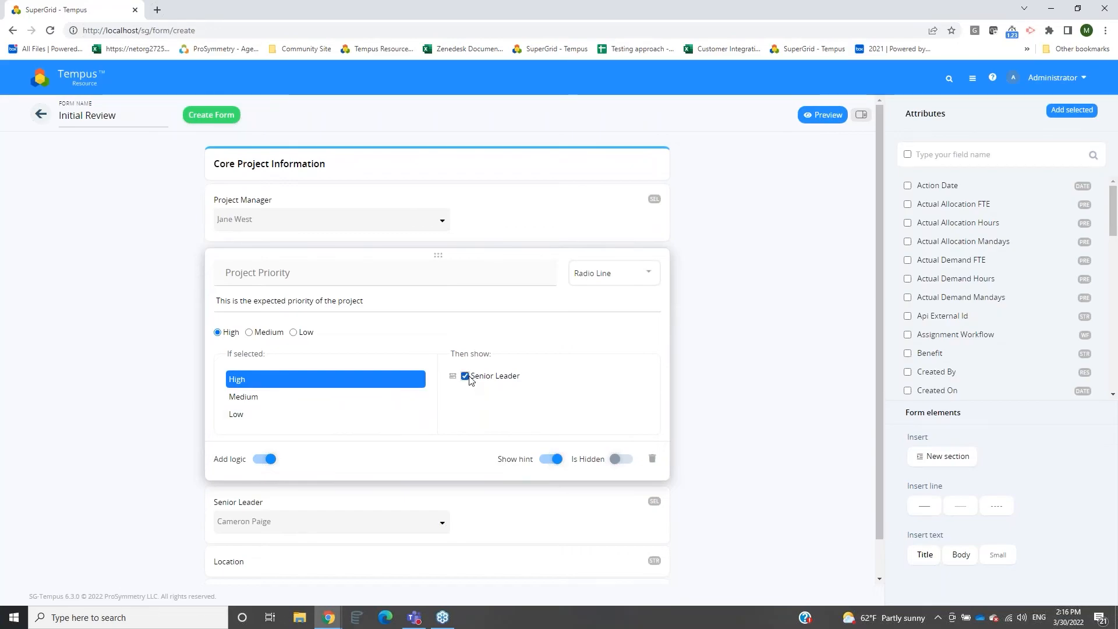
{"action": "left_click", "coordinate": [244, 397]}
{"action": "left_click", "coordinate": [287, 417]}
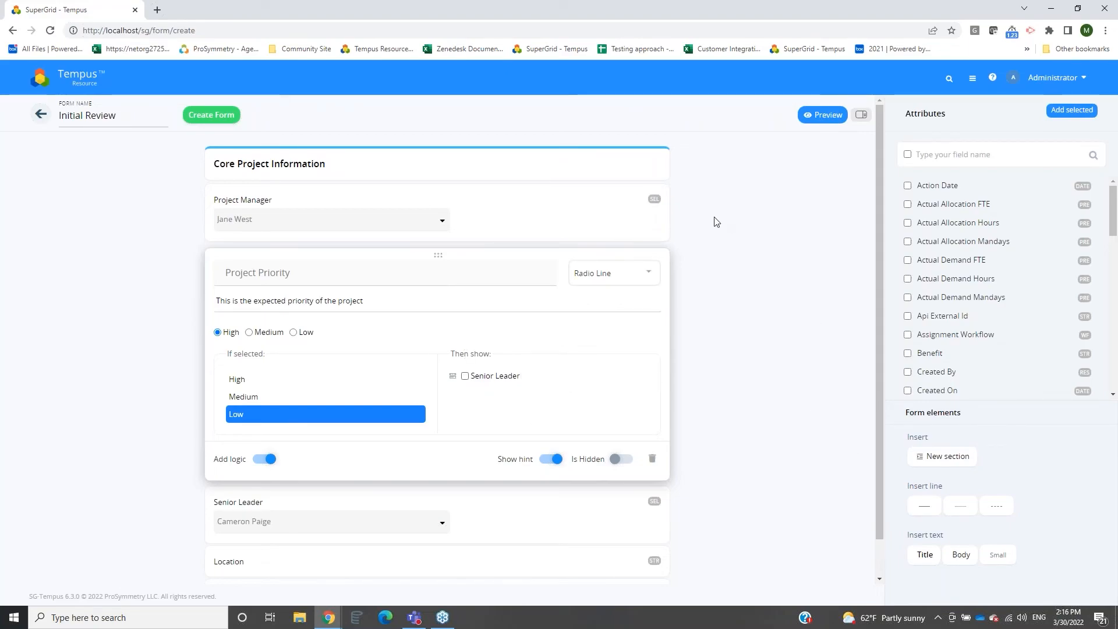
Step: Preview the form, choose a project manager in it and display the Project Priority hint
{"action": "left_click", "coordinate": [826, 115]}
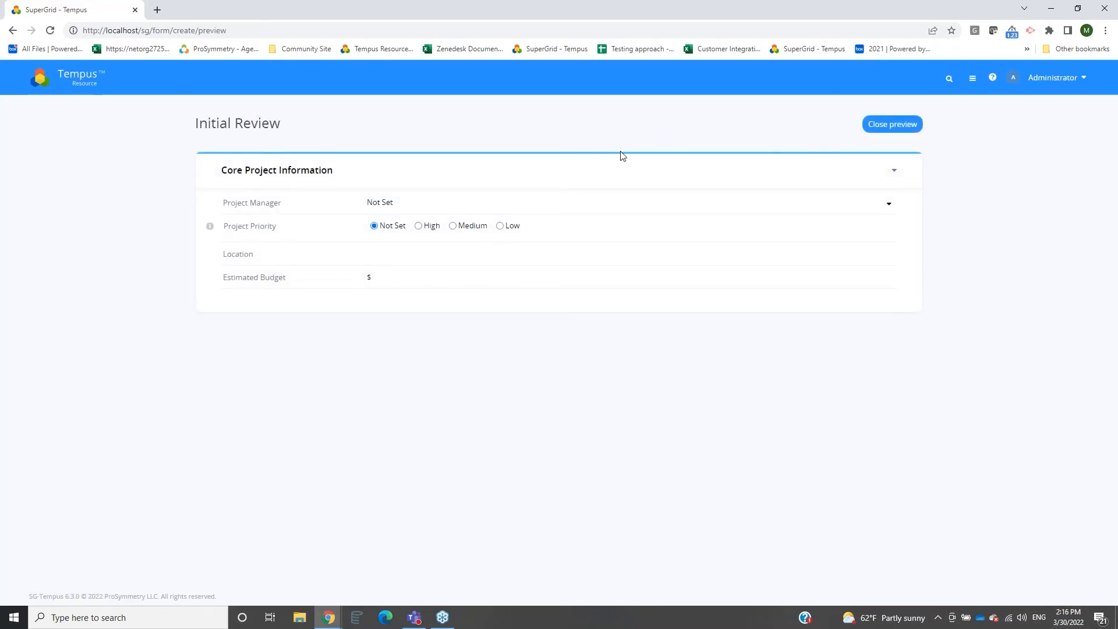
{"action": "left_click", "coordinate": [437, 205]}
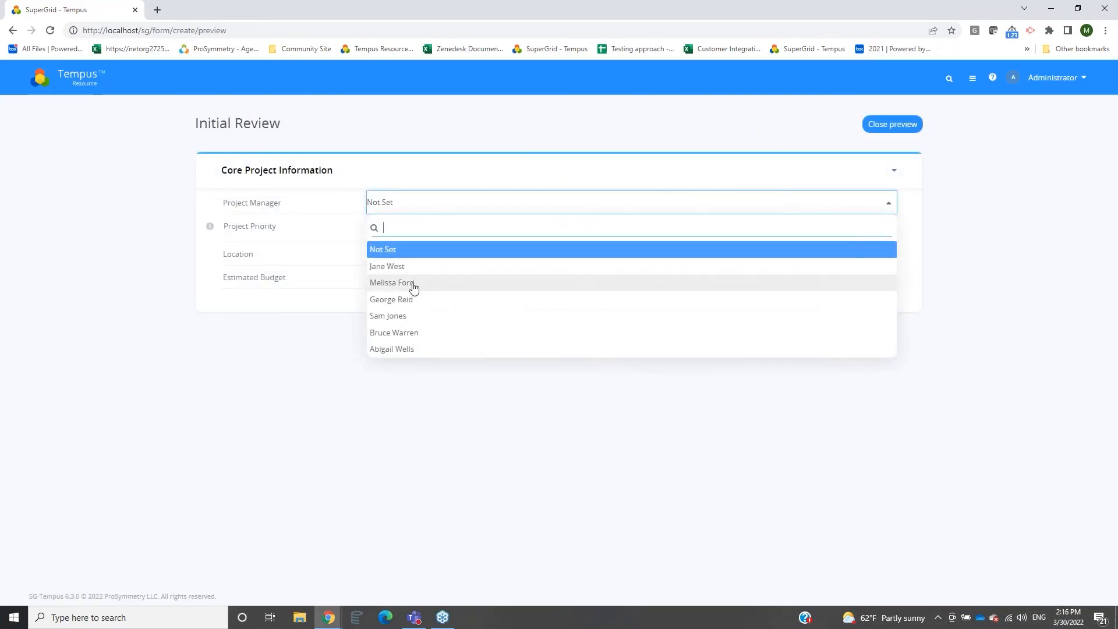
{"action": "left_click", "coordinate": [412, 284]}
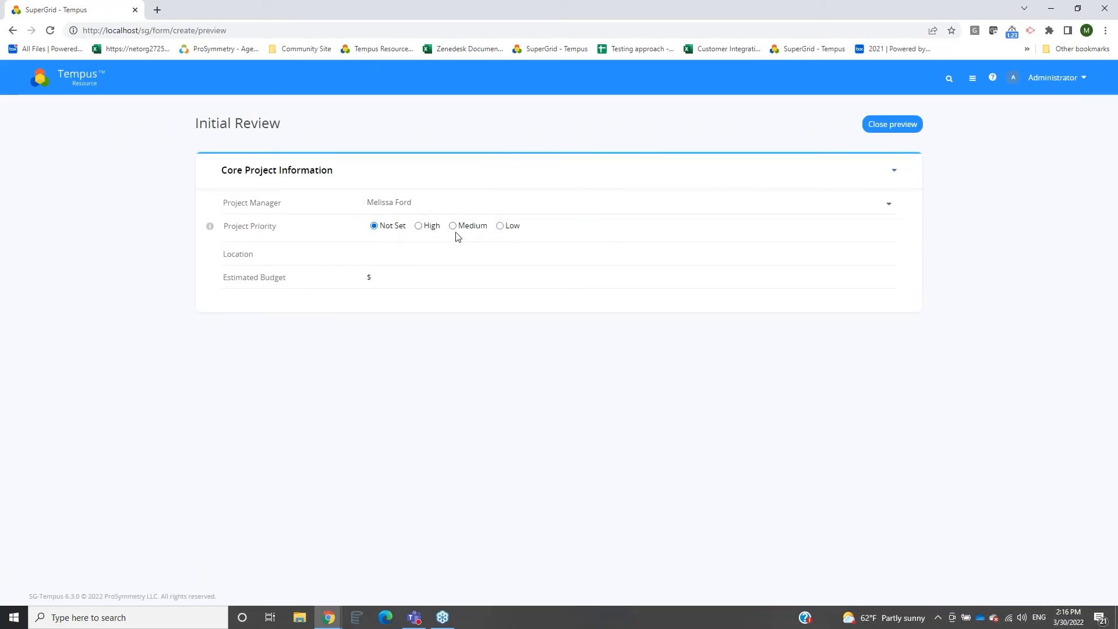
{"action": "mouse_move", "coordinate": [210, 228]}
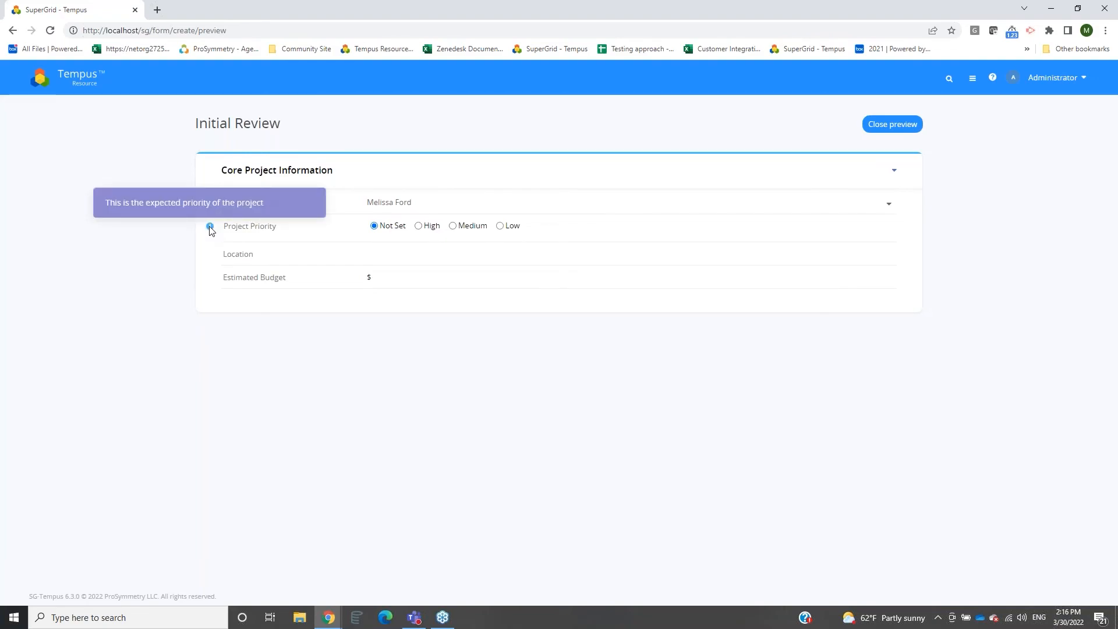
Step: Test the Senior Leader logic in the preview with High priority, view the leader choices, and try Medium and Low
{"action": "left_click", "coordinate": [419, 226]}
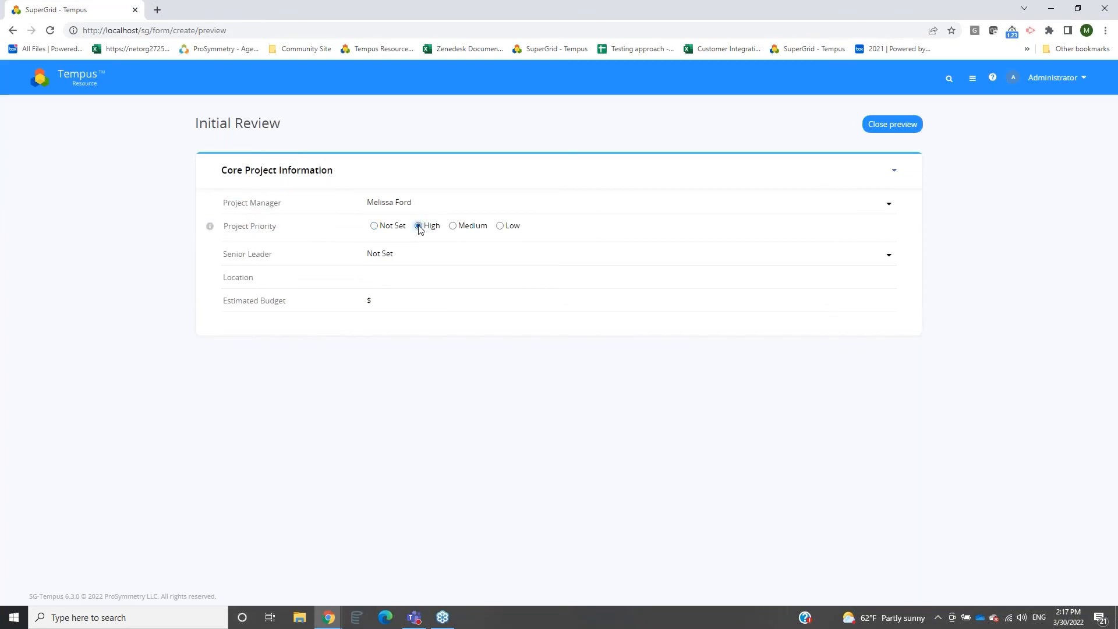
{"action": "left_click", "coordinate": [381, 257]}
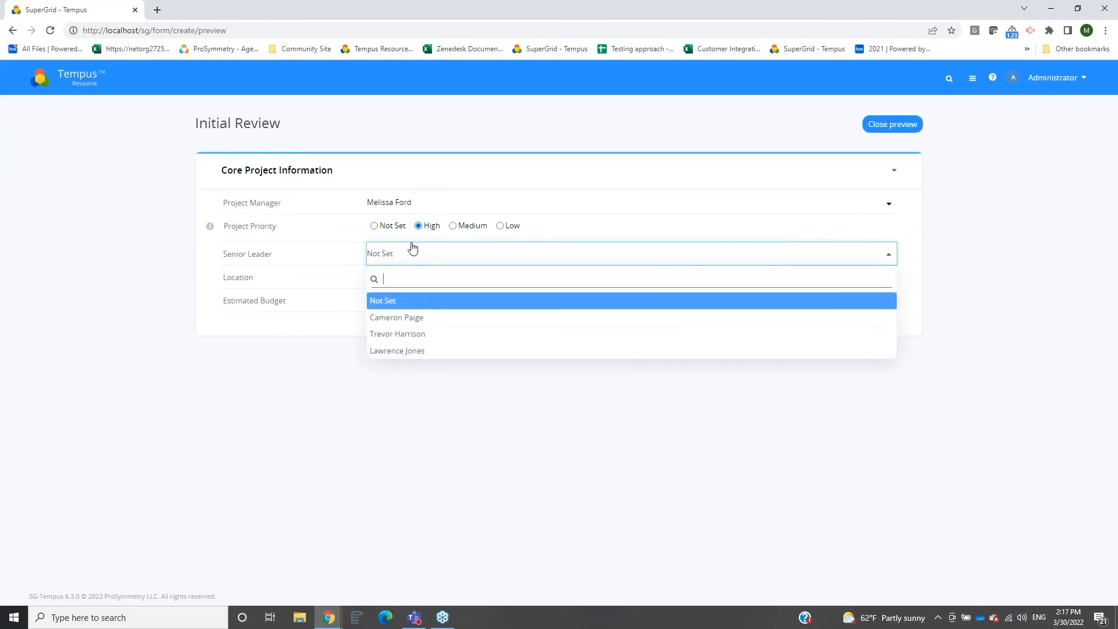
{"action": "left_click", "coordinate": [455, 227]}
{"action": "left_click", "coordinate": [501, 227]}
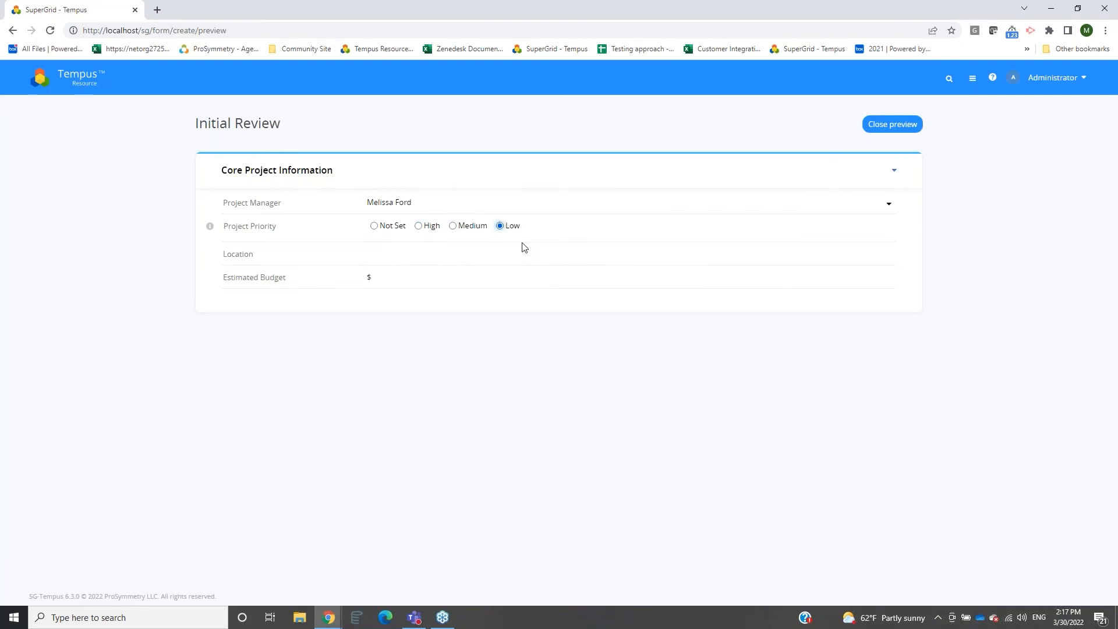
Step: Close the preview and create the Initial Review form
{"action": "left_click", "coordinate": [903, 124]}
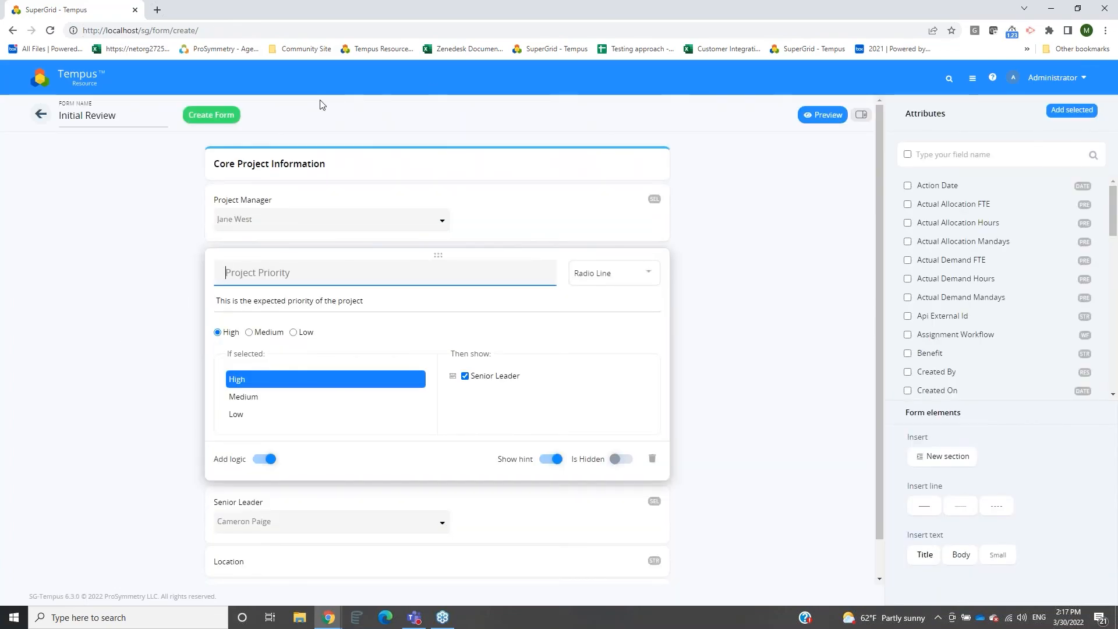
{"action": "left_click", "coordinate": [211, 115]}
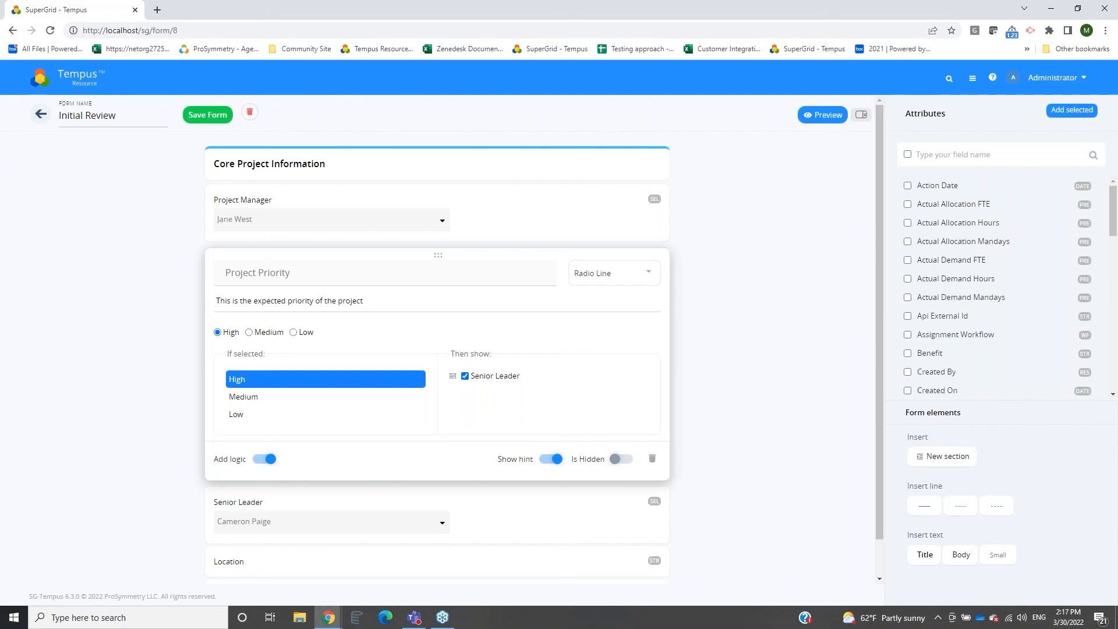